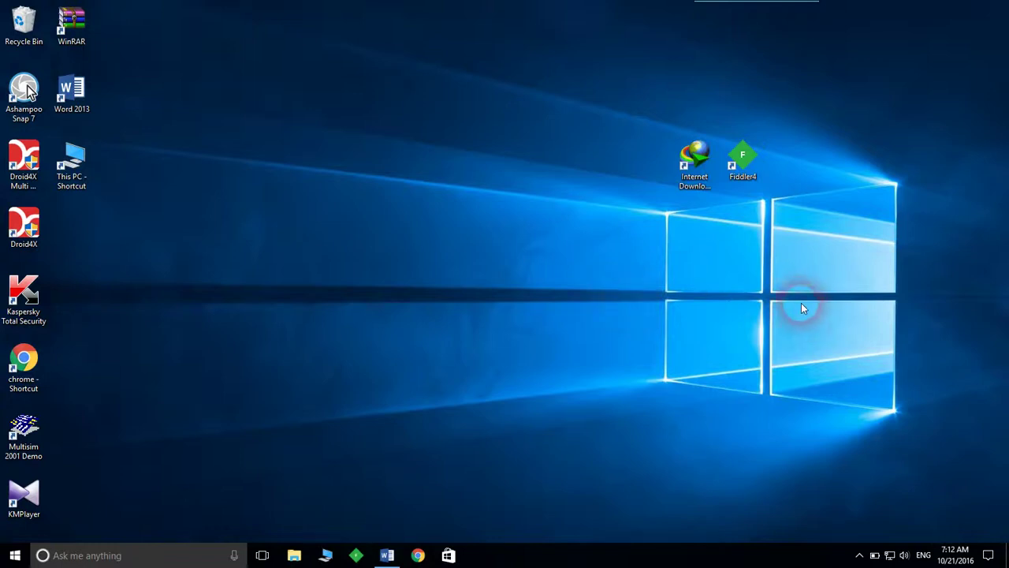
pyautogui.click(743, 158)
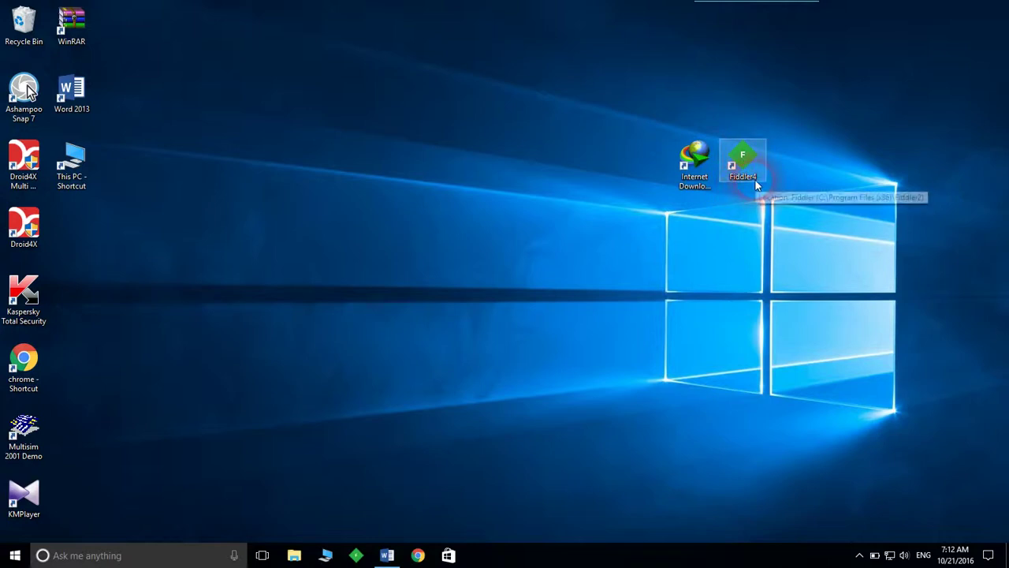
pyautogui.click(693, 183)
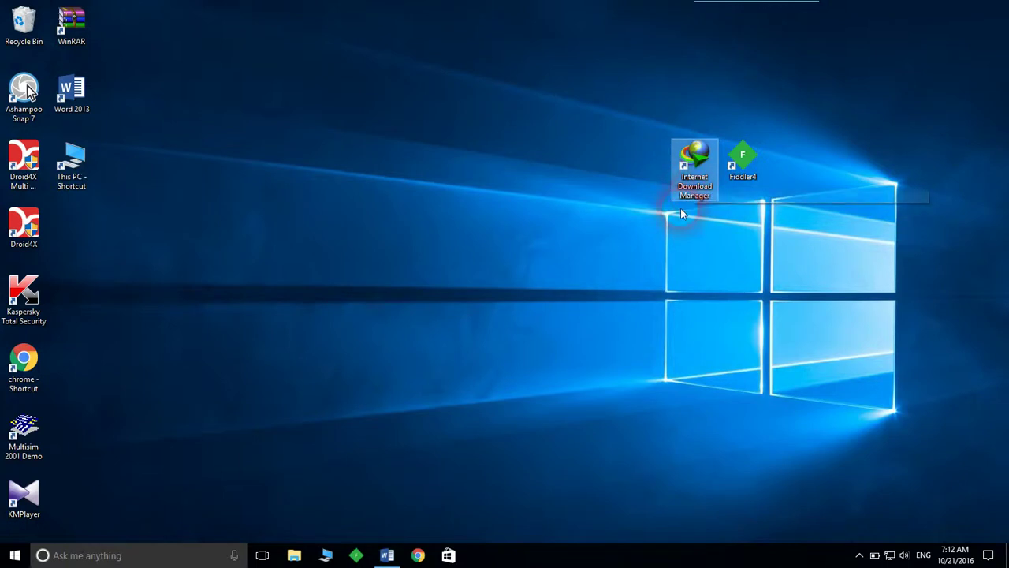
pyautogui.click(336, 332)
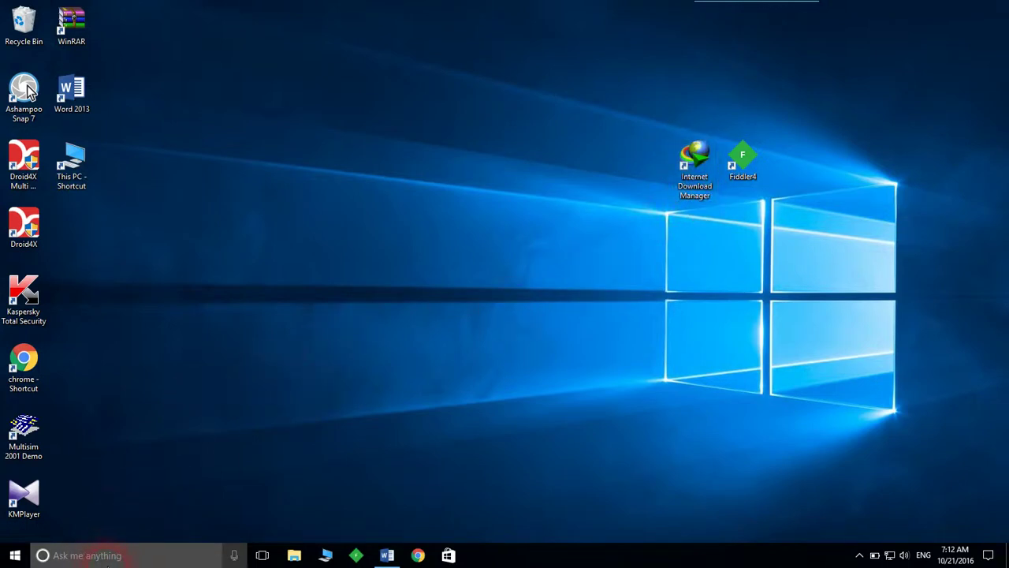
# Step: Open the Windows Store, search for "tr" and open the page of Microsoft's Translator app
pyautogui.click(102, 556)
pyautogui.write('s')
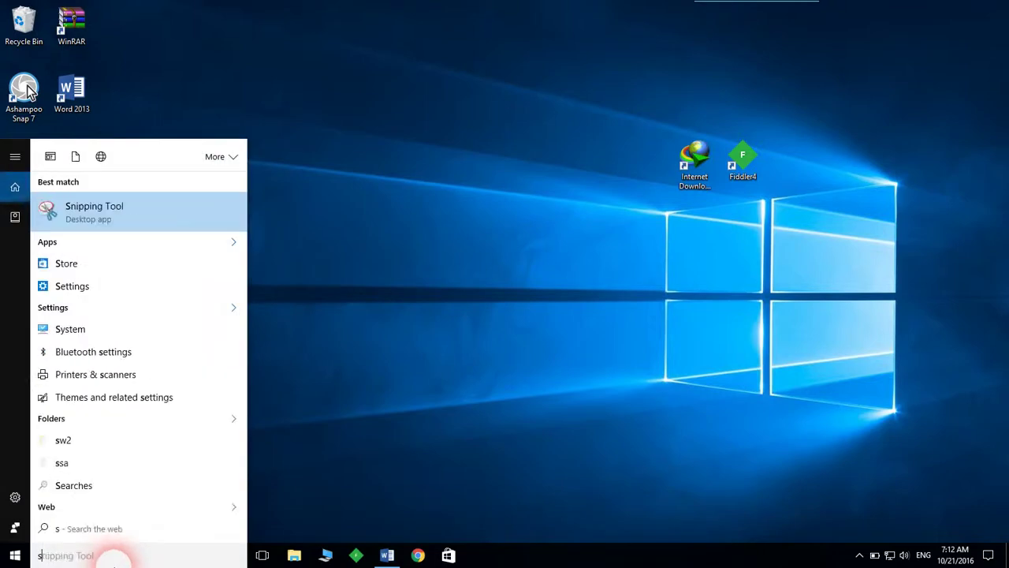
pyautogui.write('t')
pyautogui.click(92, 216)
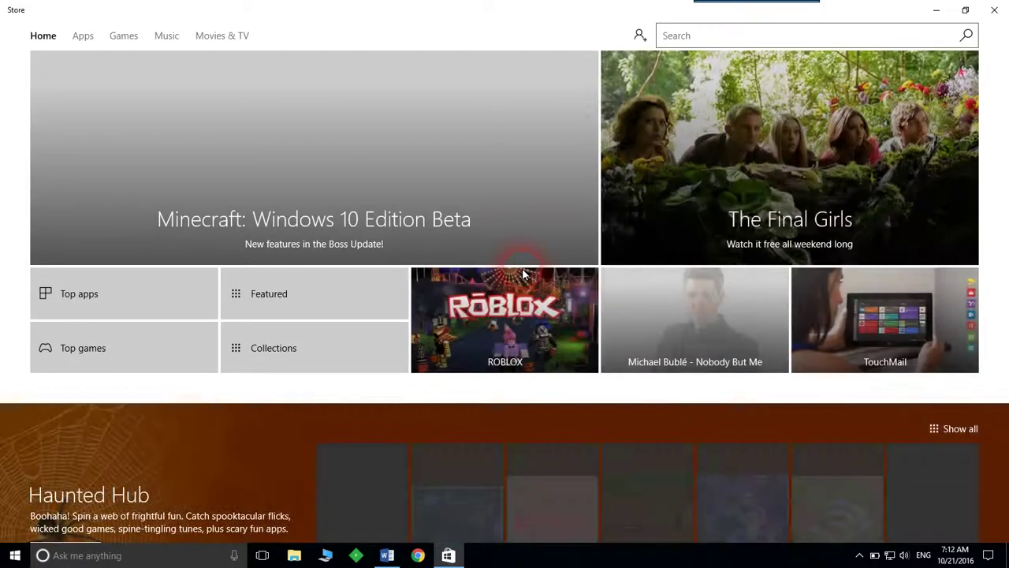
pyautogui.click(761, 37)
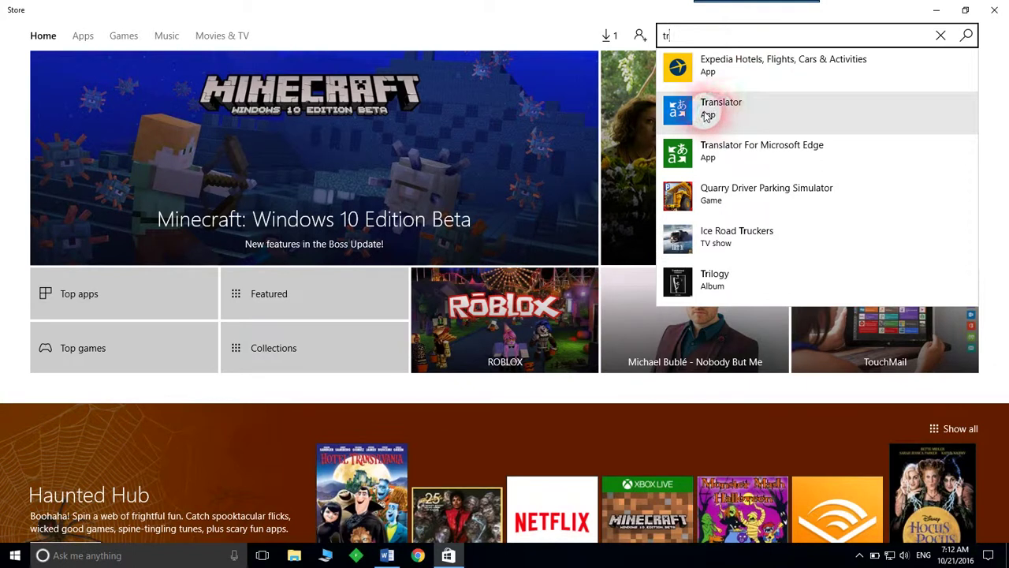
pyautogui.click(745, 115)
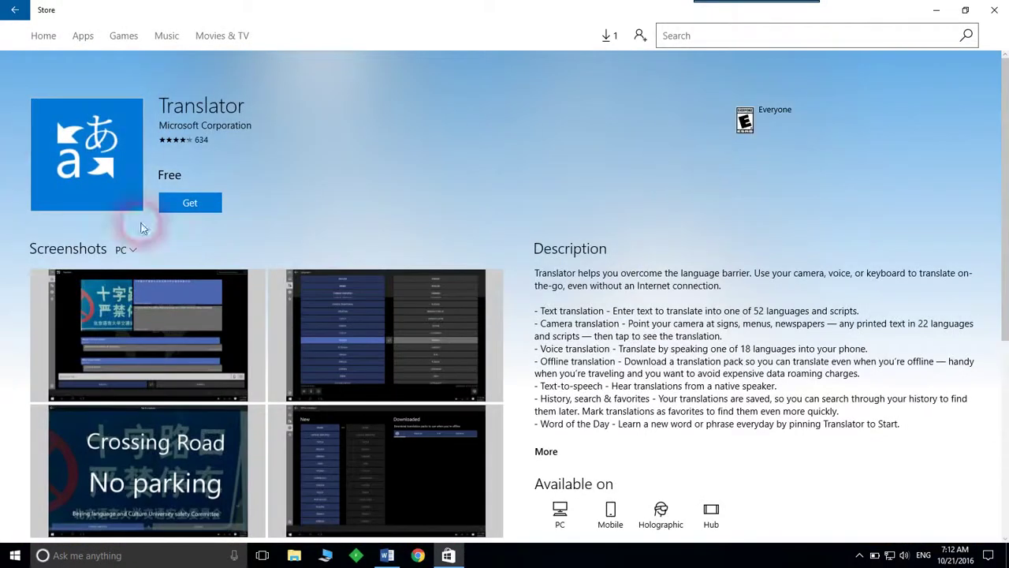
# Step: Get the free Translator app, restoring the Store window to a smaller size and retrying until the download starts
pyautogui.click(196, 203)
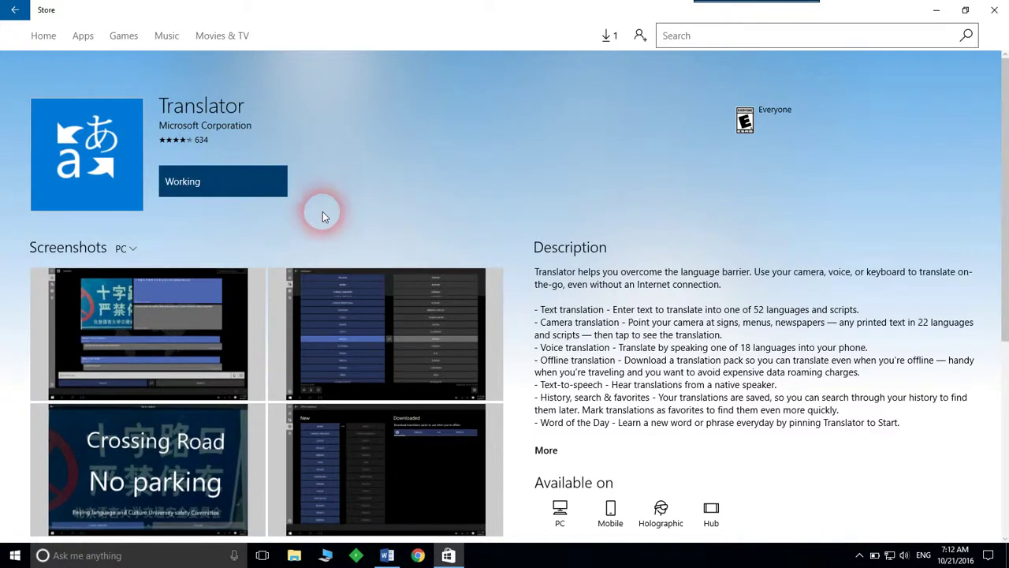
pyautogui.click(966, 10)
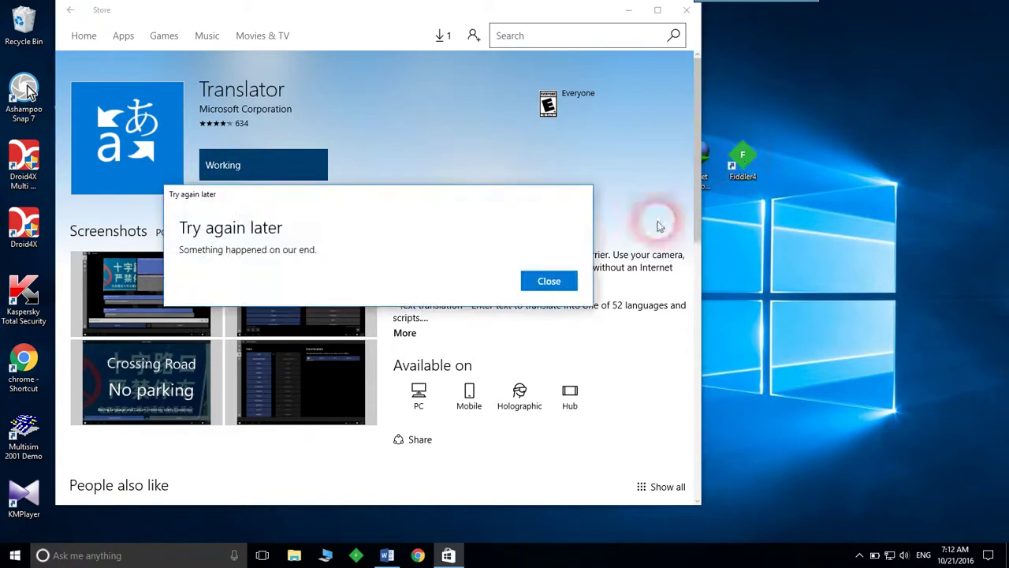
pyautogui.click(564, 286)
pyautogui.click(236, 186)
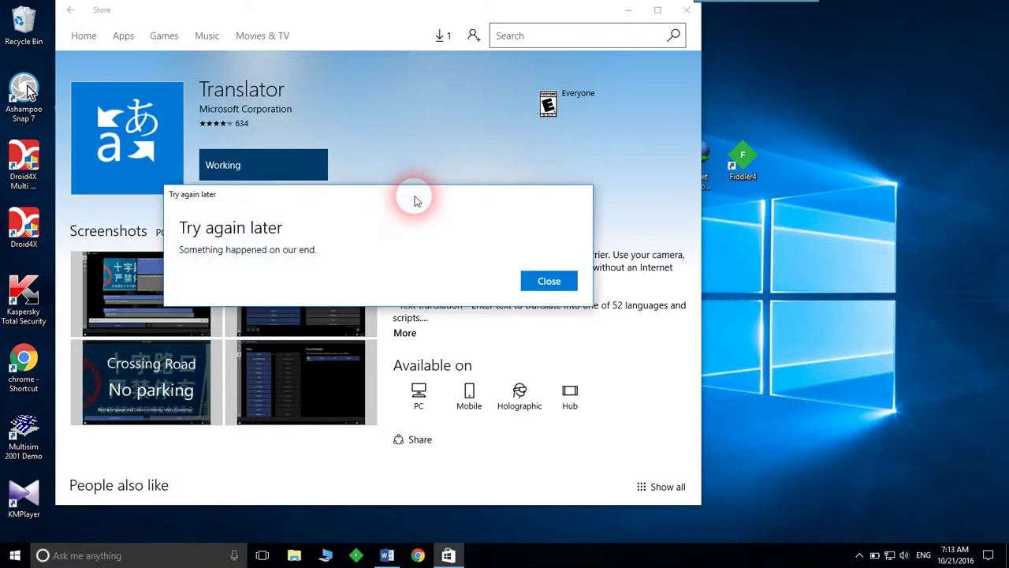
pyautogui.click(547, 282)
pyautogui.click(246, 167)
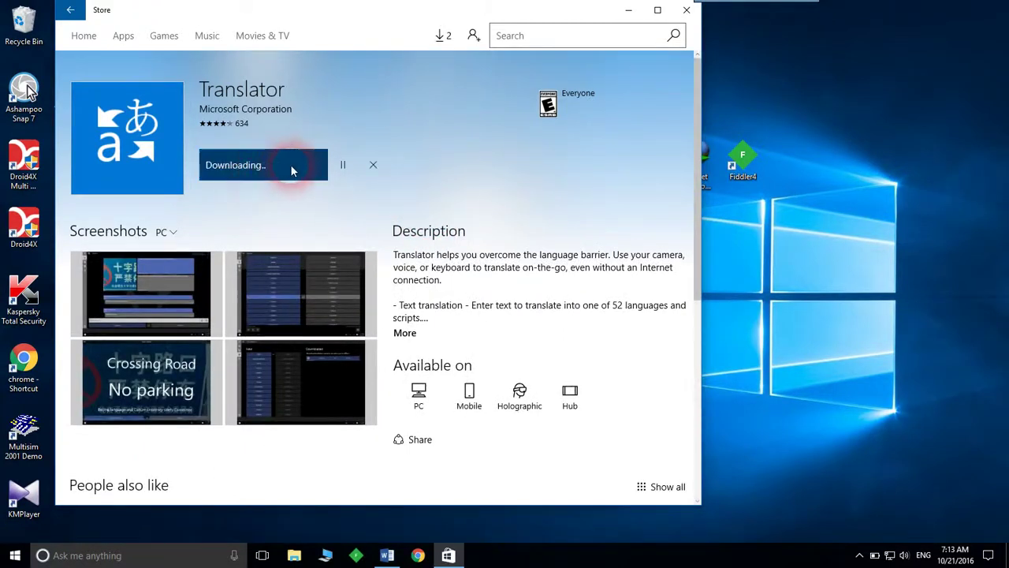
# Step: Launch Fiddler to capture the Translator download's traffic and place its window beside the Store's download controls
pyautogui.doubleClick(744, 160)
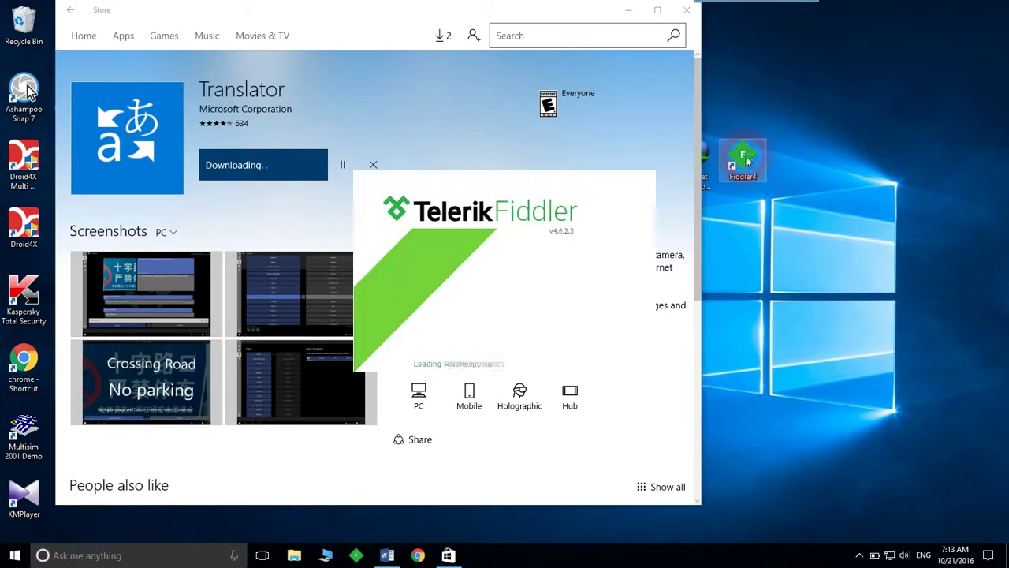
pyautogui.moveTo(438, 213); pyautogui.dragTo(752, 124)
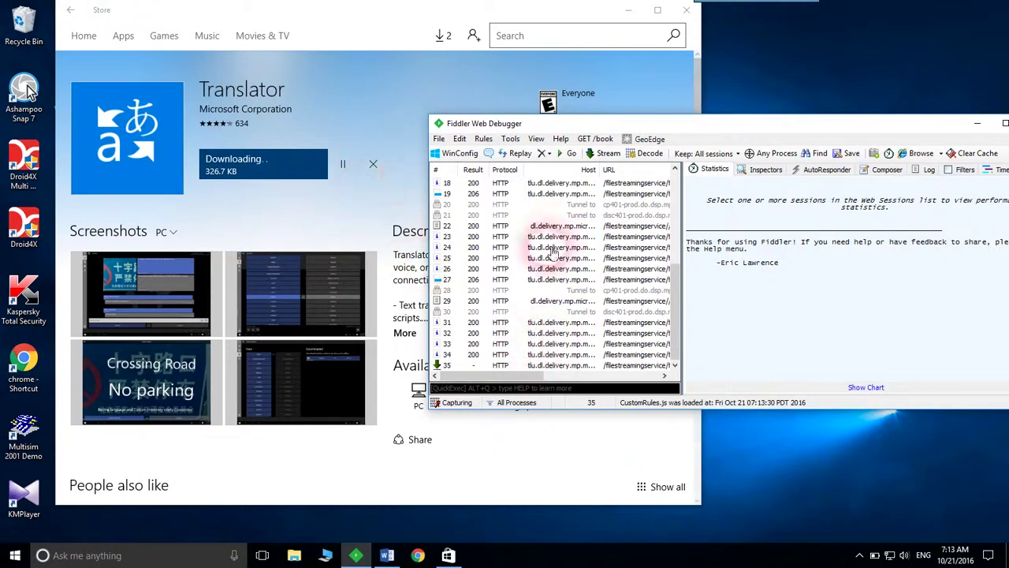
# Step: Cancel the Translator download in the Store and close the Store window
pyautogui.click(374, 166)
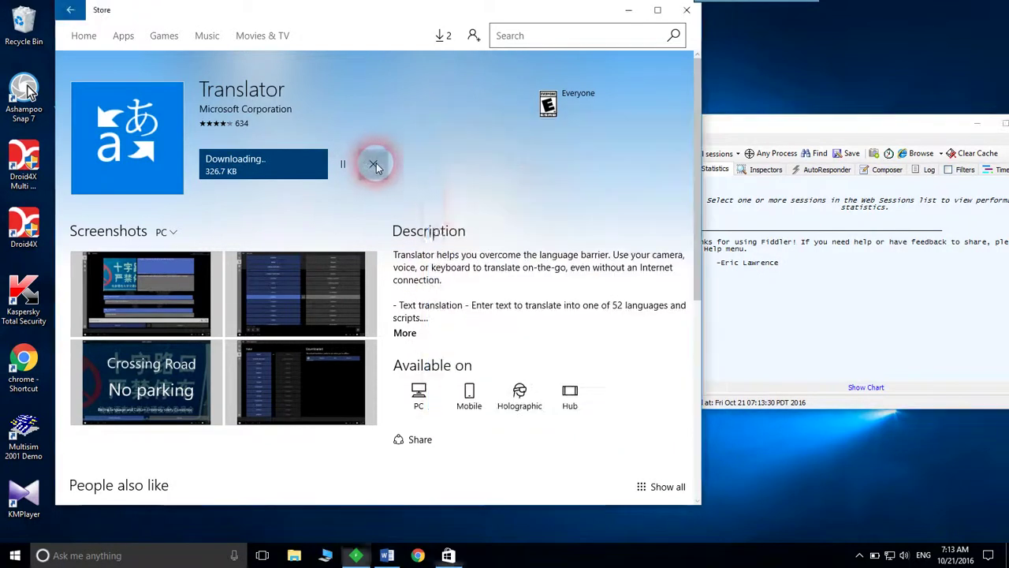
pyautogui.click(780, 130)
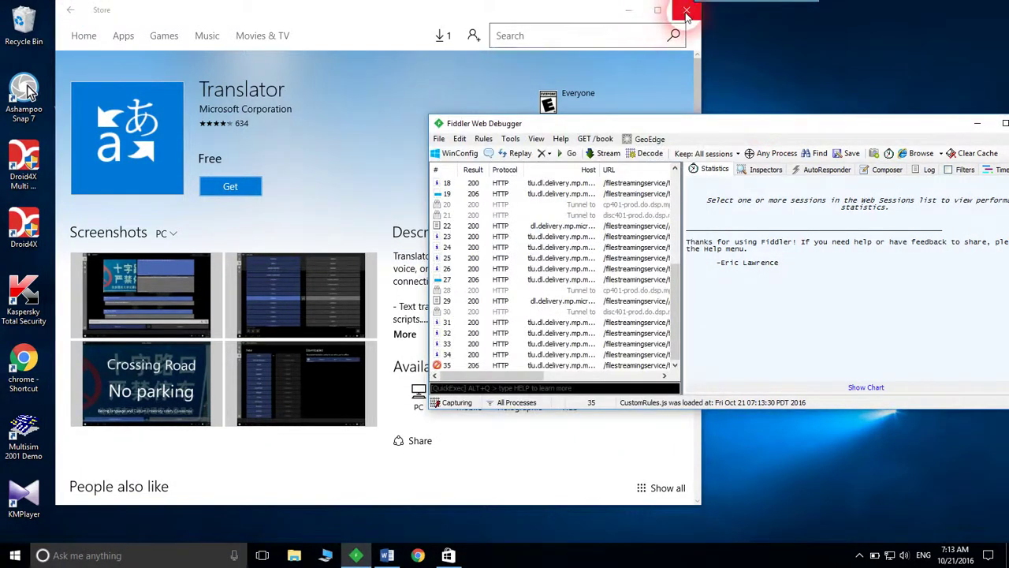
pyautogui.click(554, 16)
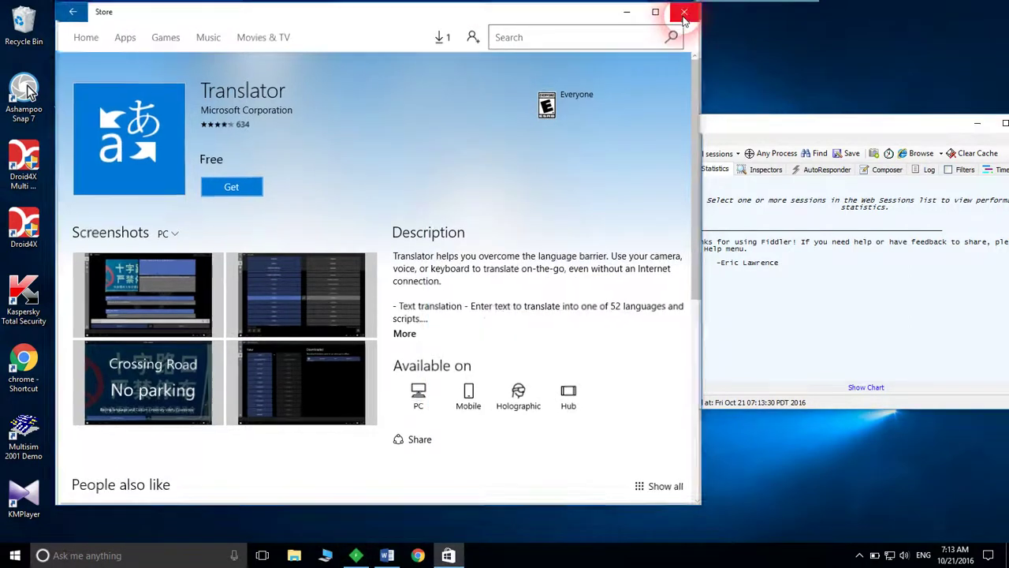
pyautogui.click(686, 10)
# Step: Copy only the URL of session 35, the last captured request in Fiddler, and close Fiddler
pyautogui.moveTo(726, 117); pyautogui.dragTo(461, 86)
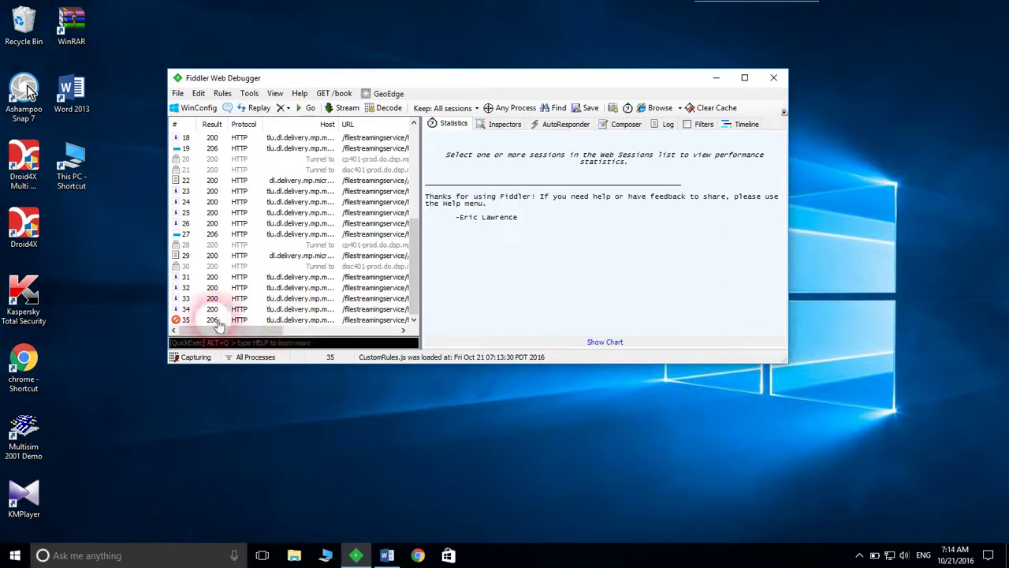
pyautogui.rightClick(248, 323)
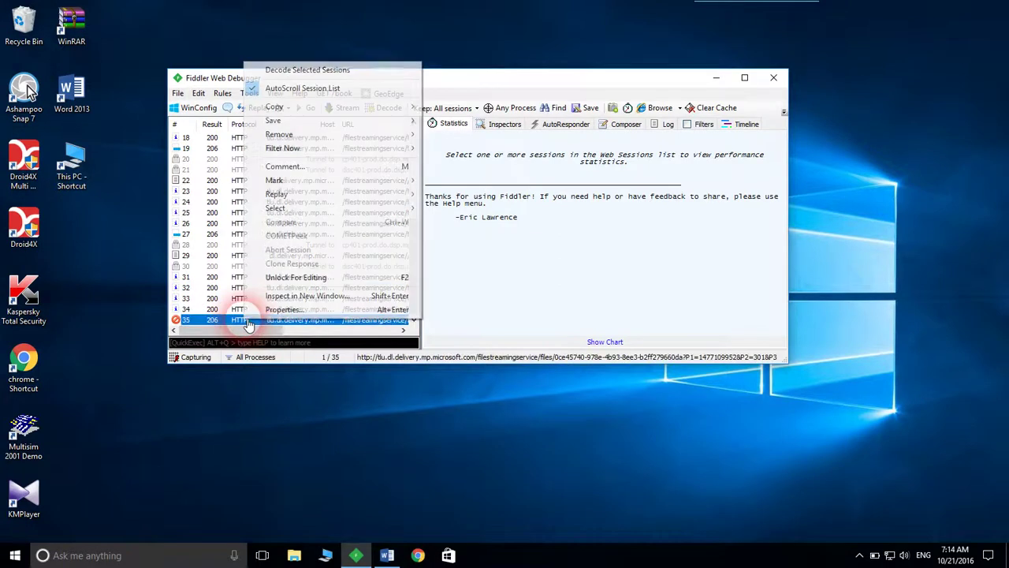
pyautogui.moveTo(300, 112)
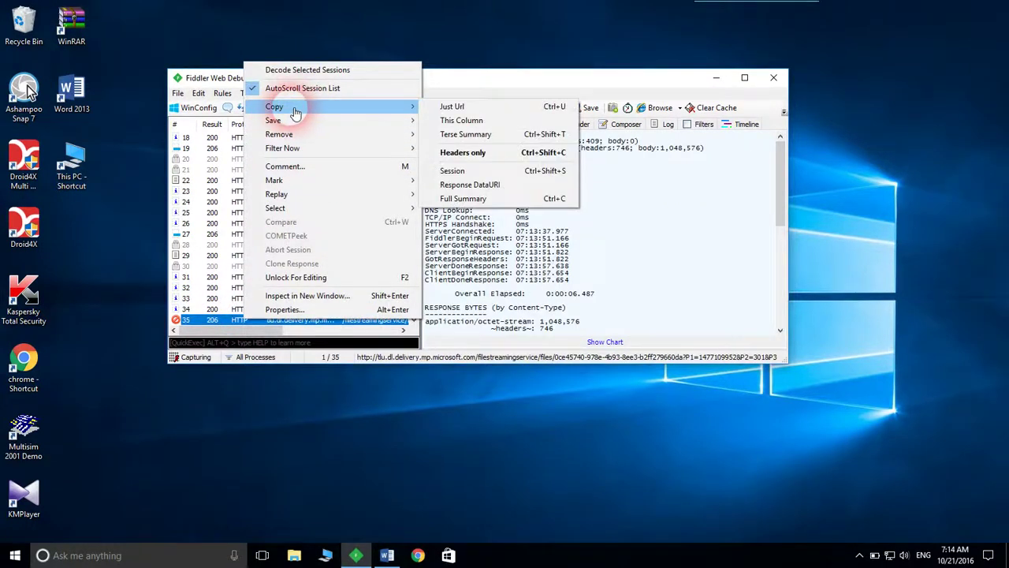
pyautogui.click(485, 111)
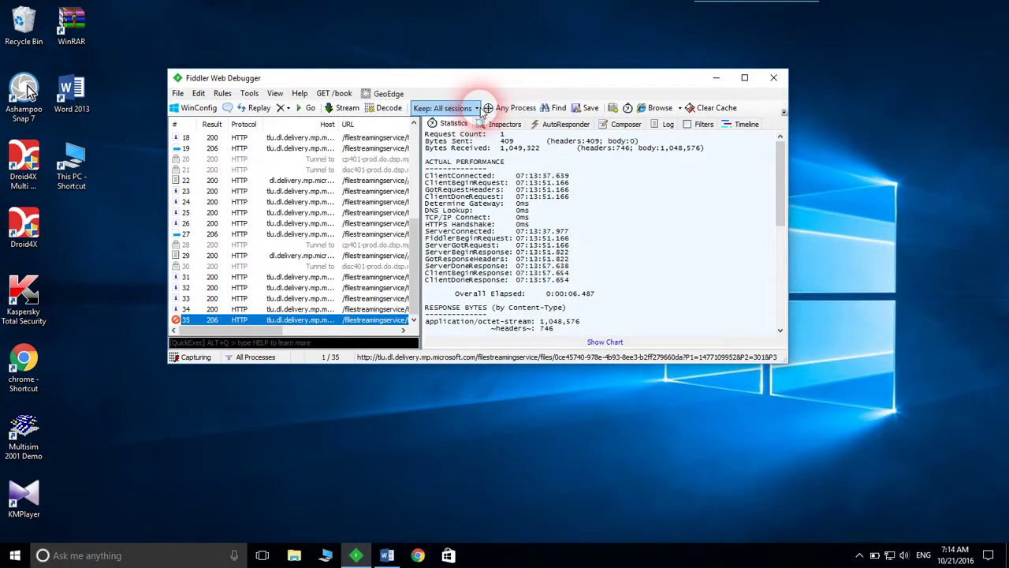
pyautogui.click(775, 79)
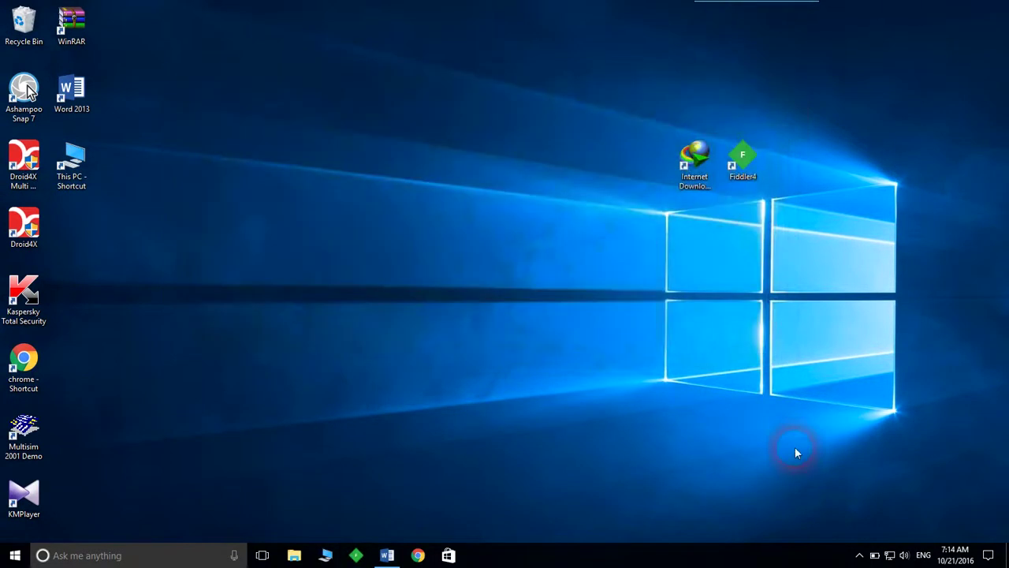
# Step: Open Internet Download Manager and add a new download using the copied Translator package URL
pyautogui.doubleClick(694, 158)
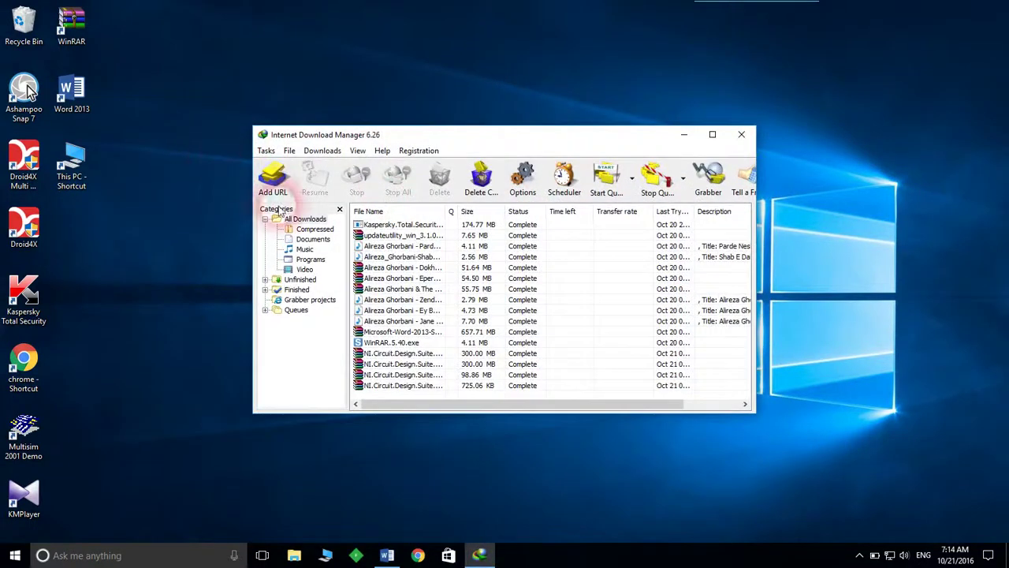
pyautogui.click(272, 181)
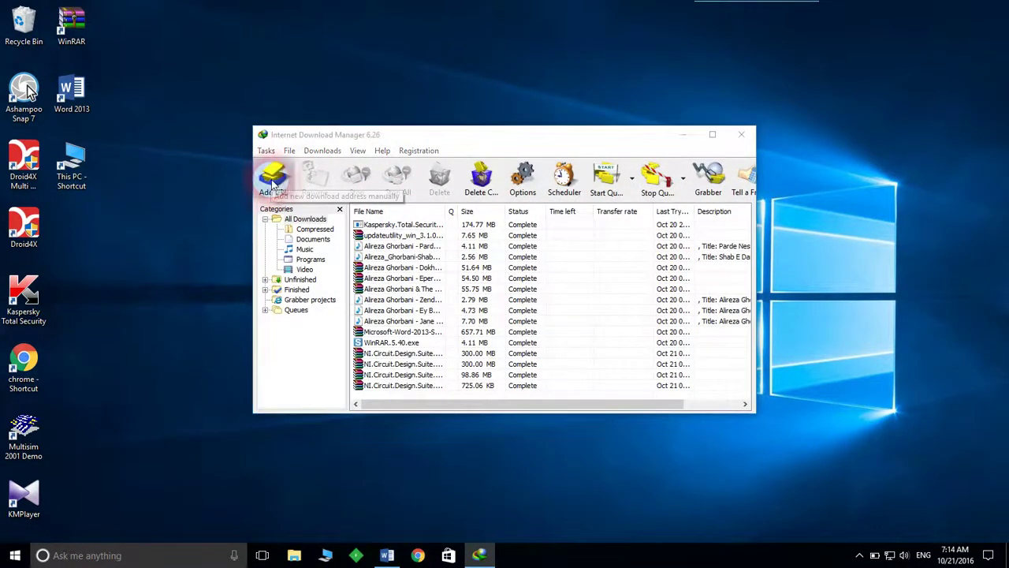
pyautogui.rightClick(504, 270)
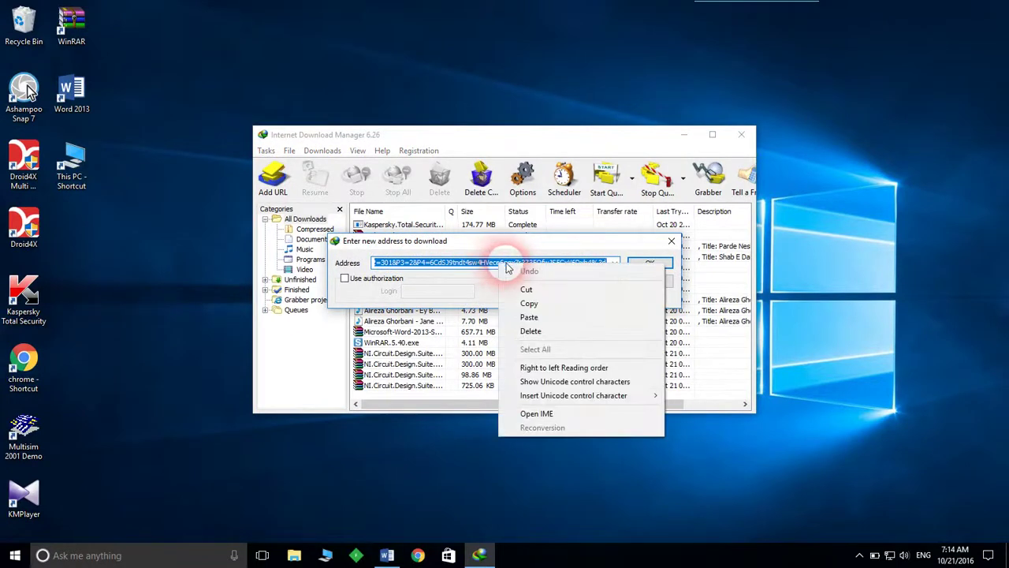
pyautogui.click(530, 317)
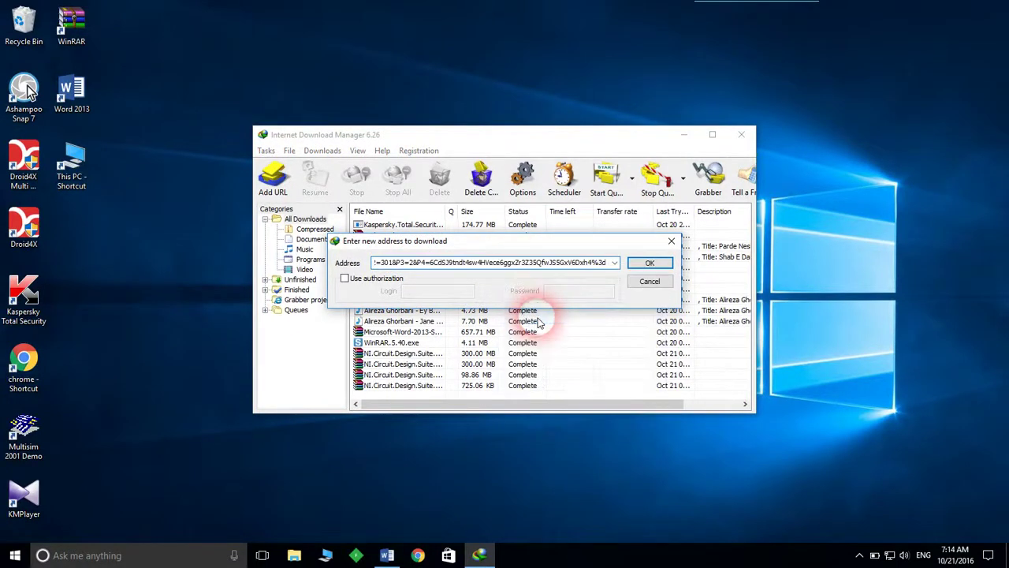
pyautogui.click(650, 265)
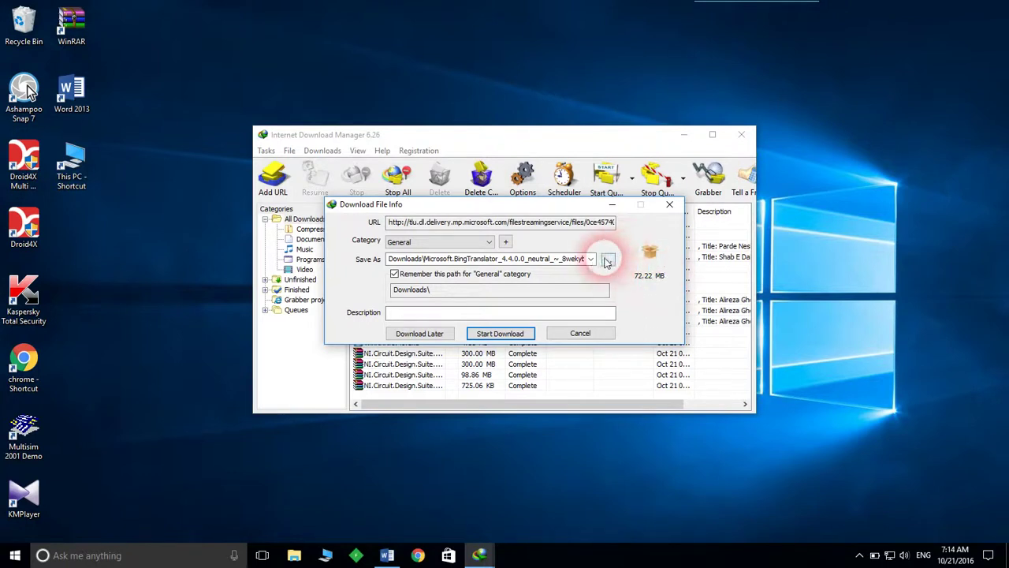
# Step: Download the Microsoft.BingTranslator package to the root of drive D: and close Internet Download Manager
pyautogui.click(608, 263)
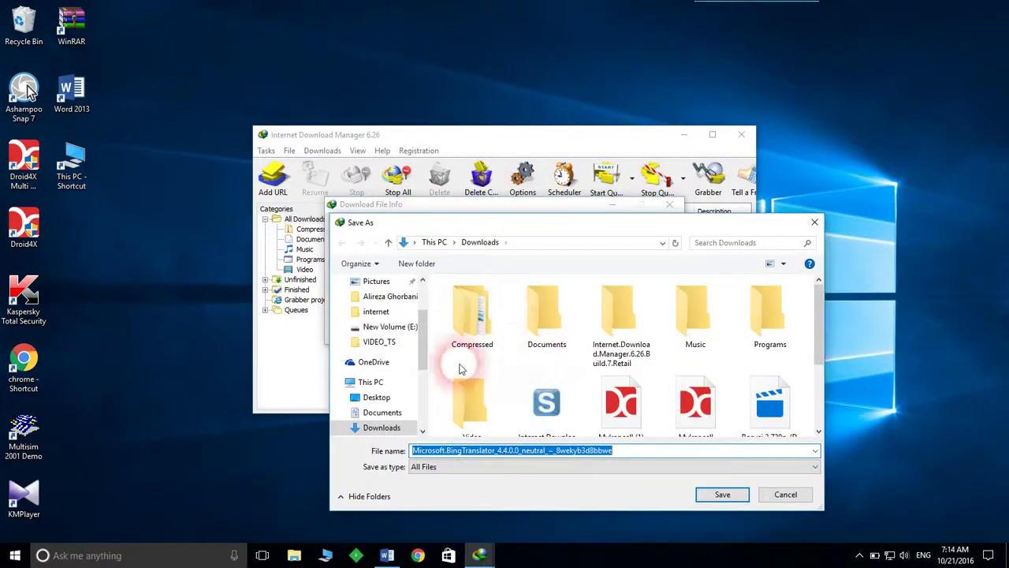
pyautogui.scroll(-4, 391, 375)
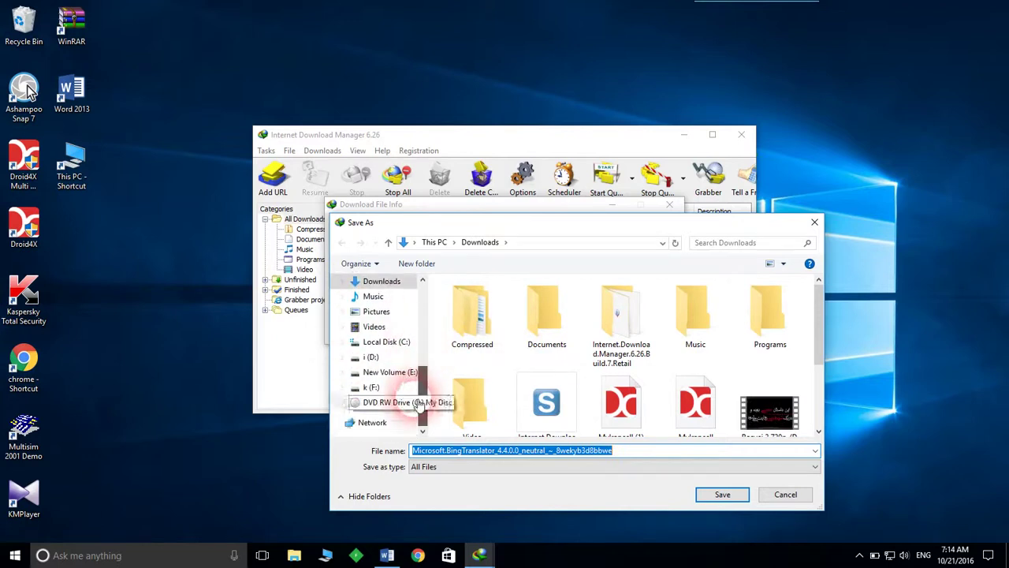
pyautogui.click(370, 357)
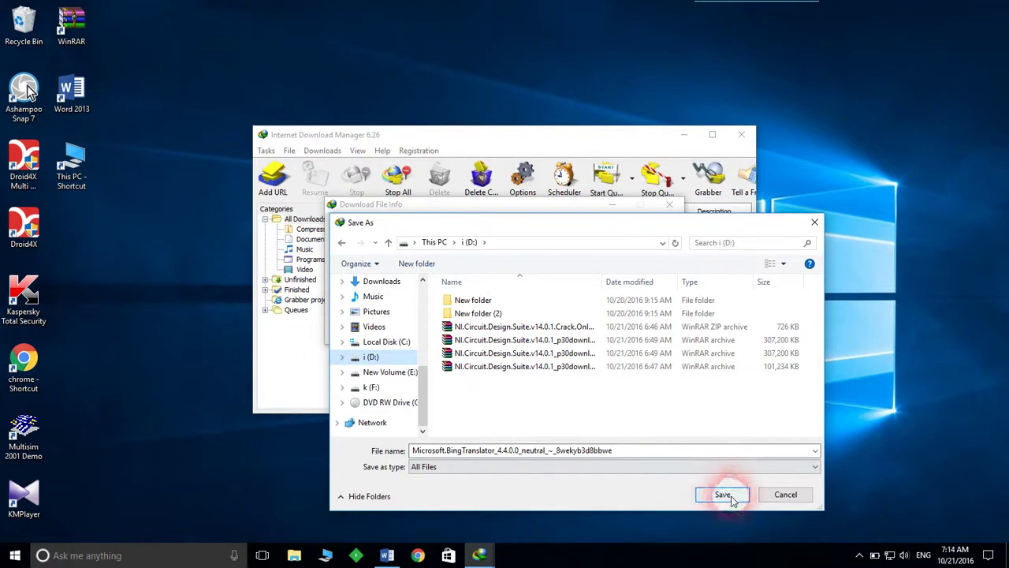
pyautogui.click(723, 495)
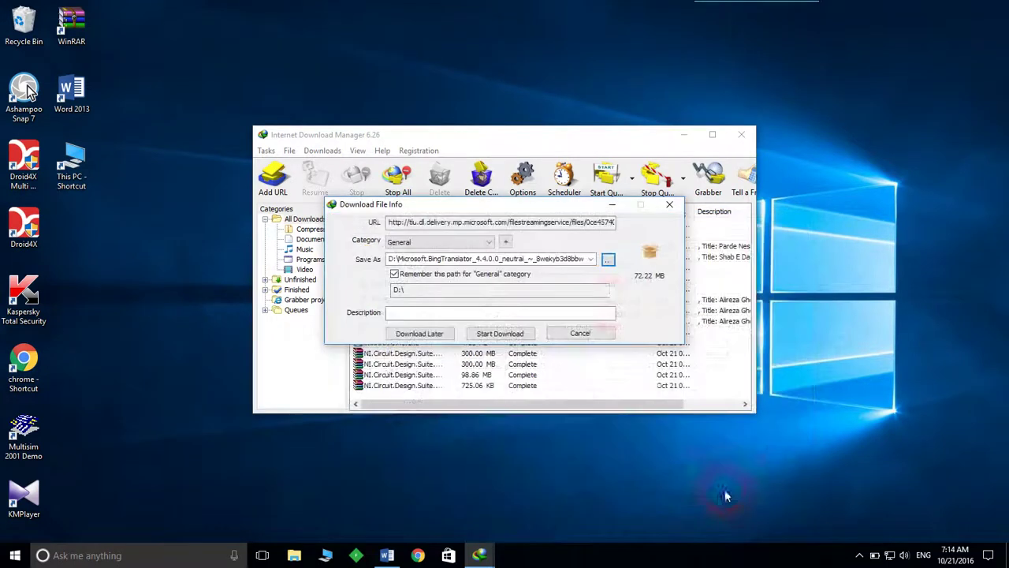
pyautogui.click(508, 334)
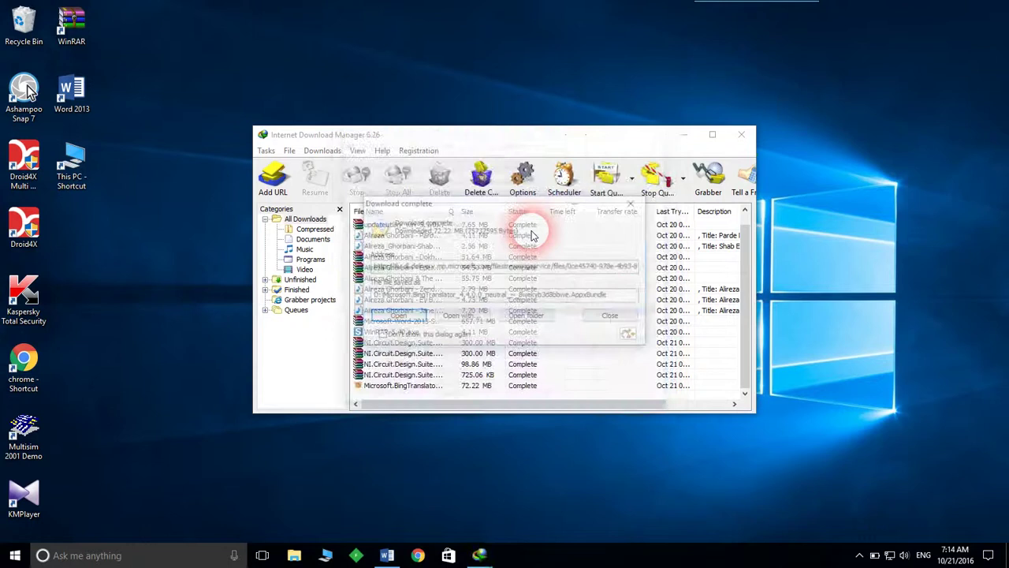
pyautogui.click(613, 316)
pyautogui.click(741, 134)
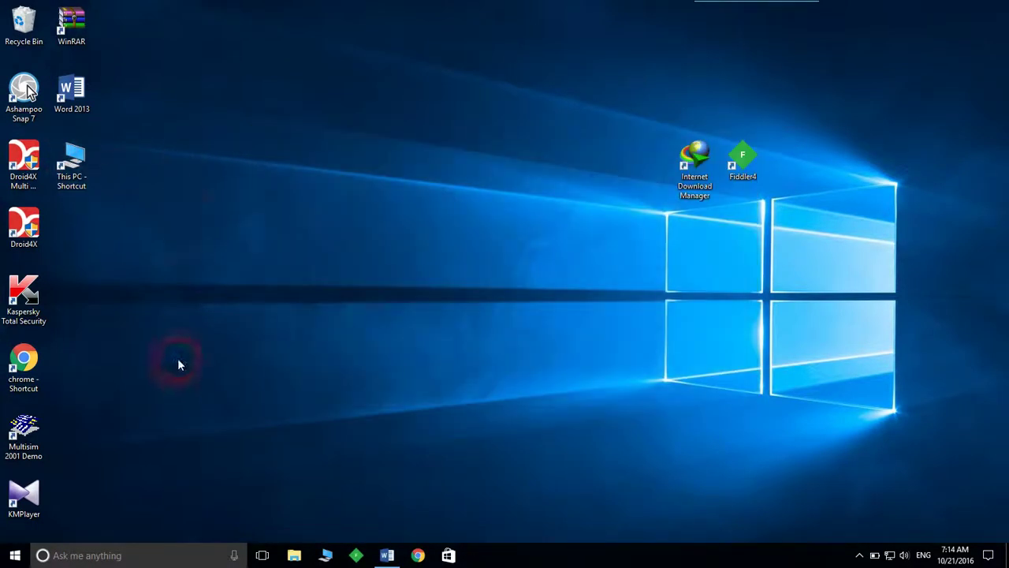
# Step: Open drive D: in File Explorer, select the Microsoft.BingTranslator package and move the window clear of the desktop icons
pyautogui.doubleClick(71, 162)
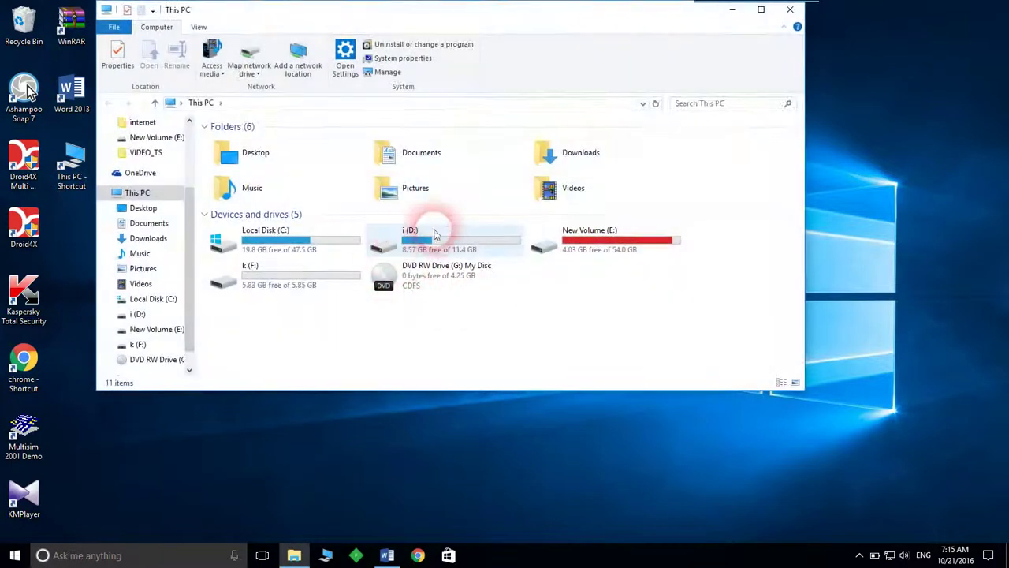
pyautogui.doubleClick(442, 237)
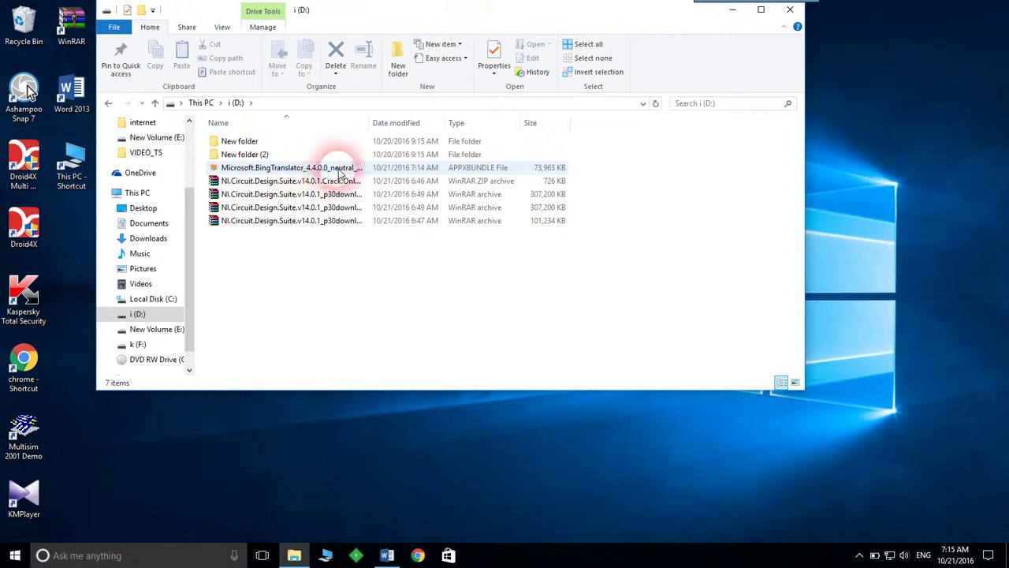
pyautogui.click(319, 171)
pyautogui.moveTo(473, 12); pyautogui.dragTo(687, 78)
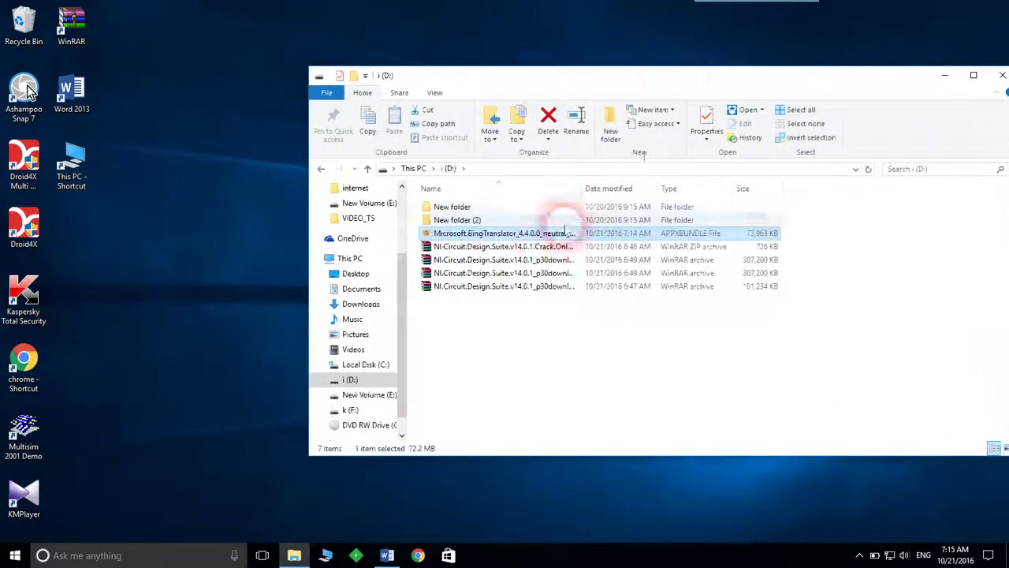
# Step: Rename the Microsoft.BingTranslator package on drive D: to 123
pyautogui.click(498, 235)
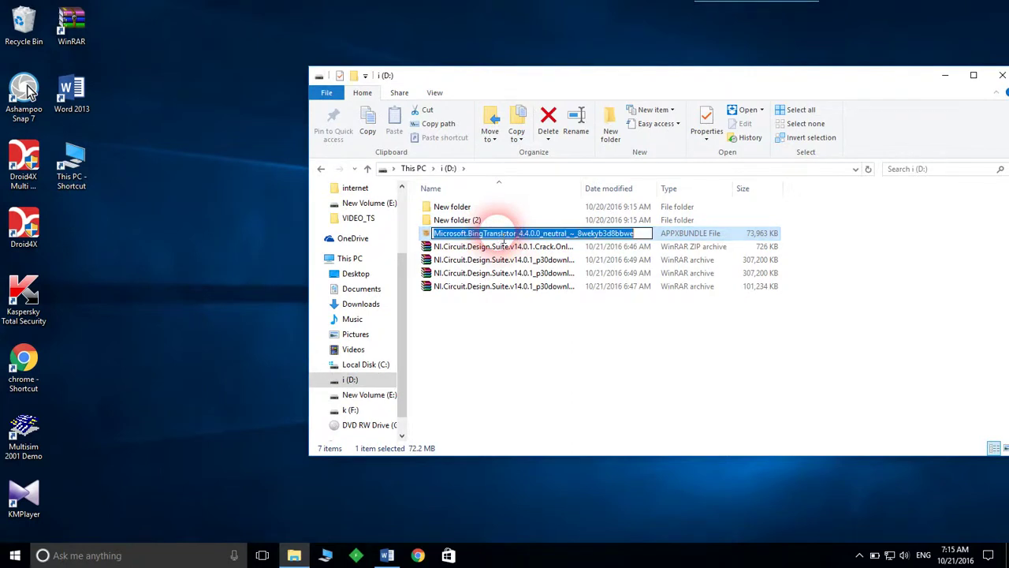
pyautogui.write('123')
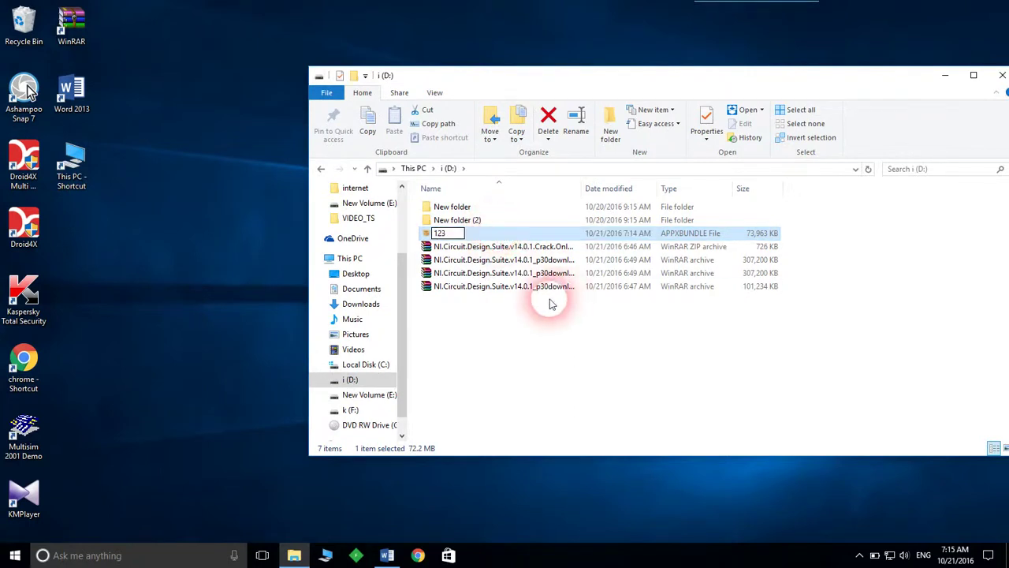
pyautogui.press('Return')
# Step: Open the properties of the 123 package and keep App Installer as the default app for .AppxBundle files
pyautogui.click(455, 234)
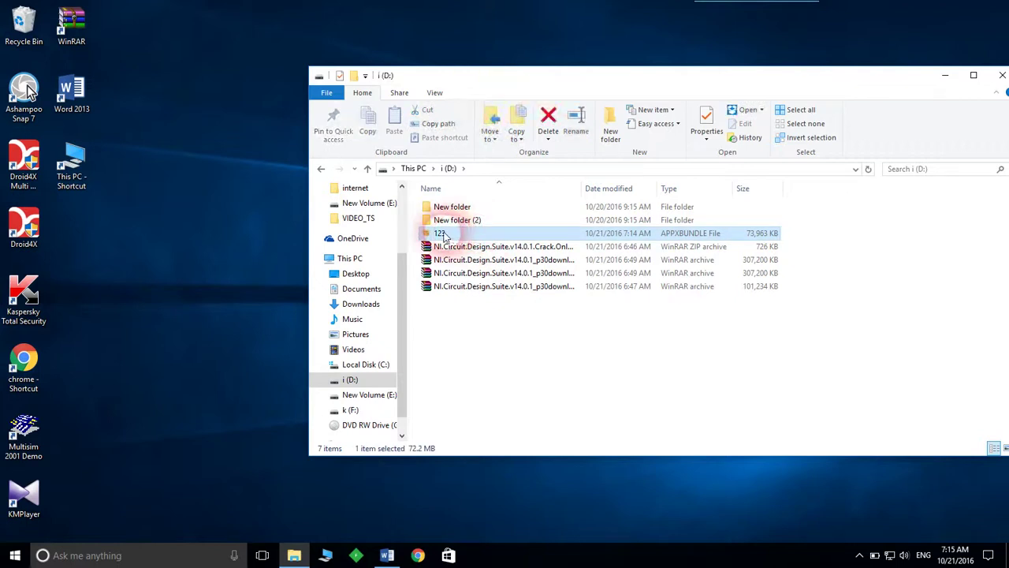
pyautogui.rightClick(455, 234)
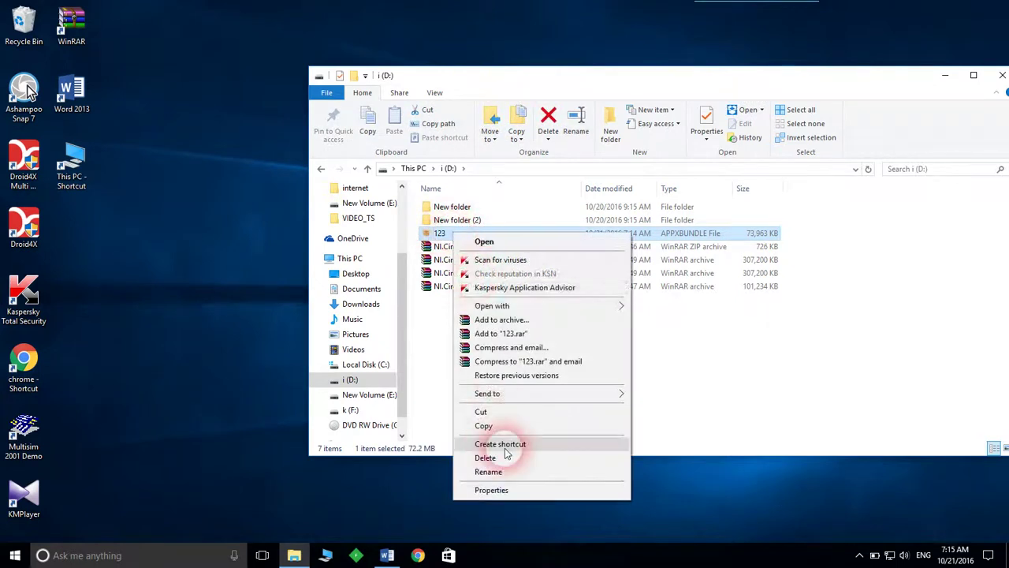
pyautogui.click(491, 489)
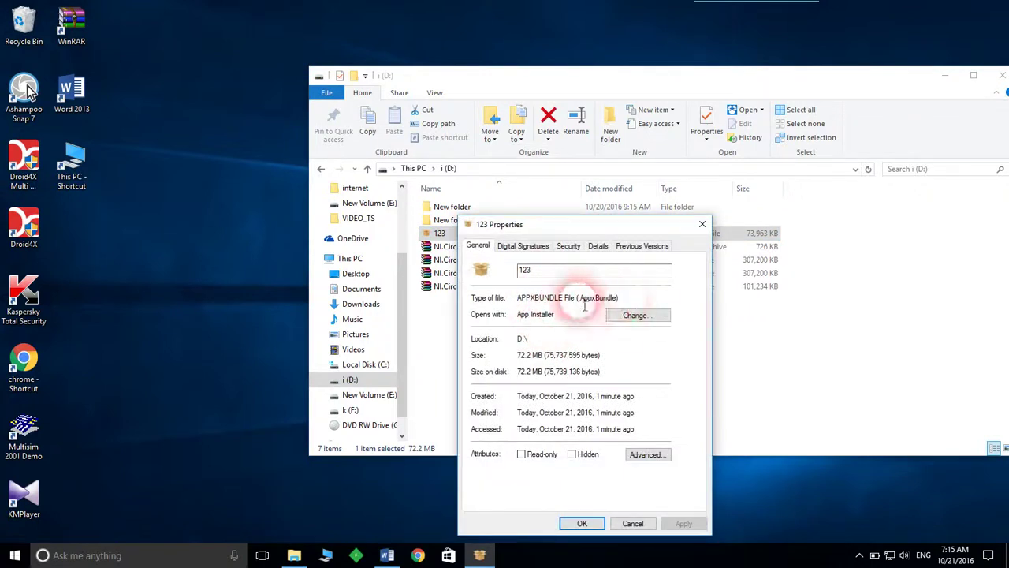
pyautogui.click(638, 315)
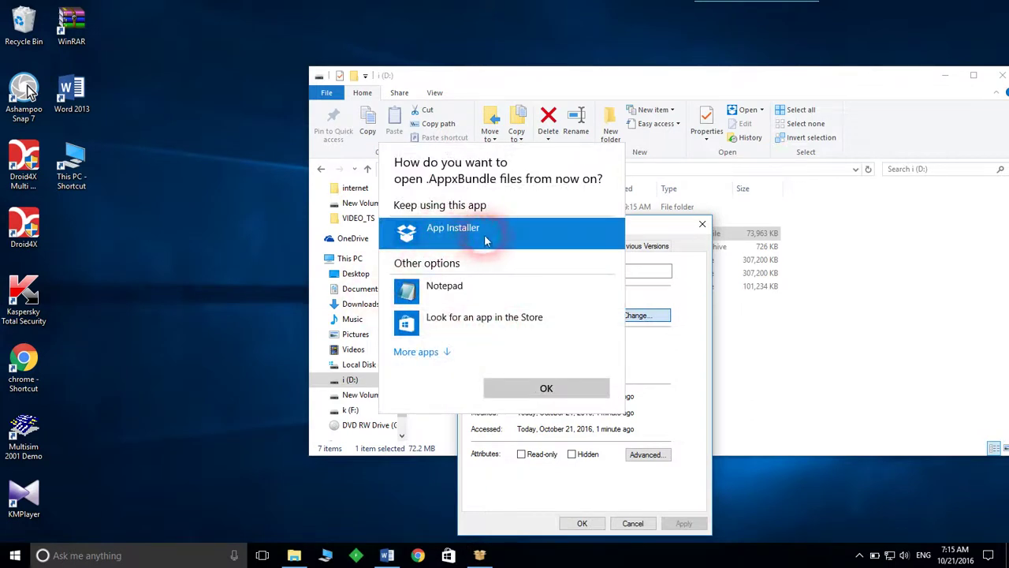
pyautogui.click(558, 391)
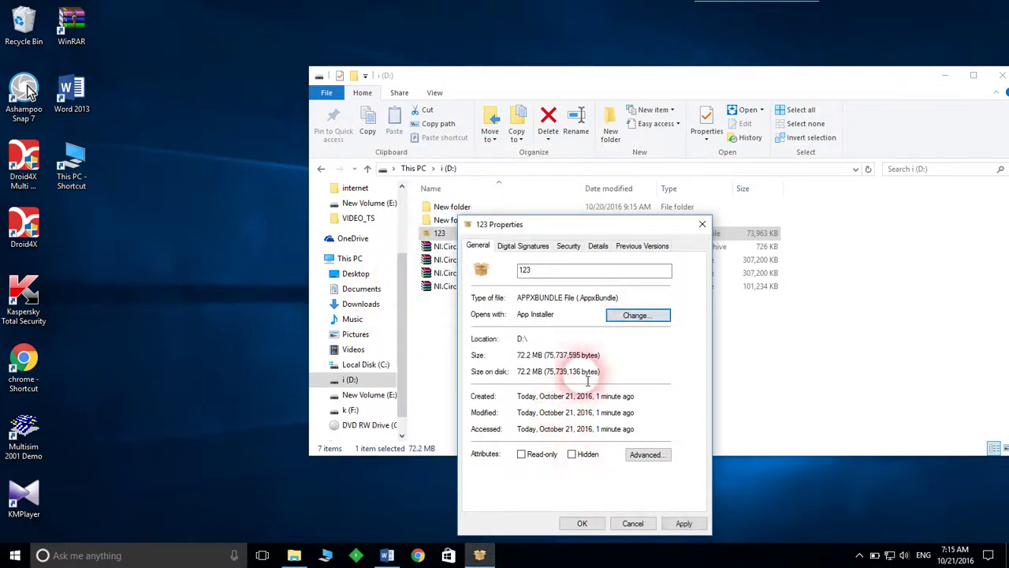
pyautogui.doubleClick(584, 300)
pyautogui.click(582, 524)
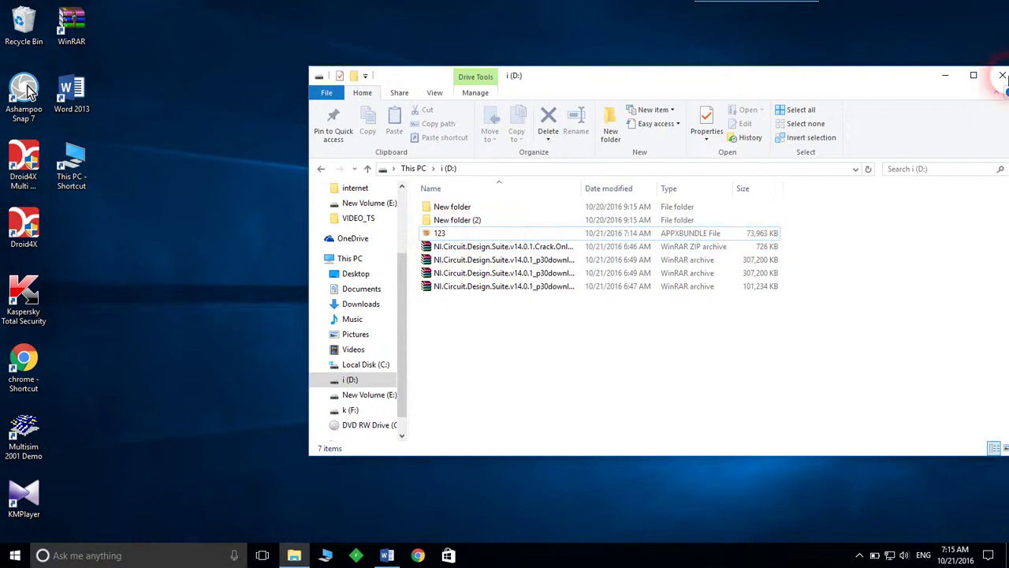
# Step: Move the File Explorer window aside on the desktop and display the folder's full path
pyautogui.moveTo(841, 79); pyautogui.dragTo(544, 86)
pyautogui.moveTo(481, 82); pyautogui.dragTo(955, 79)
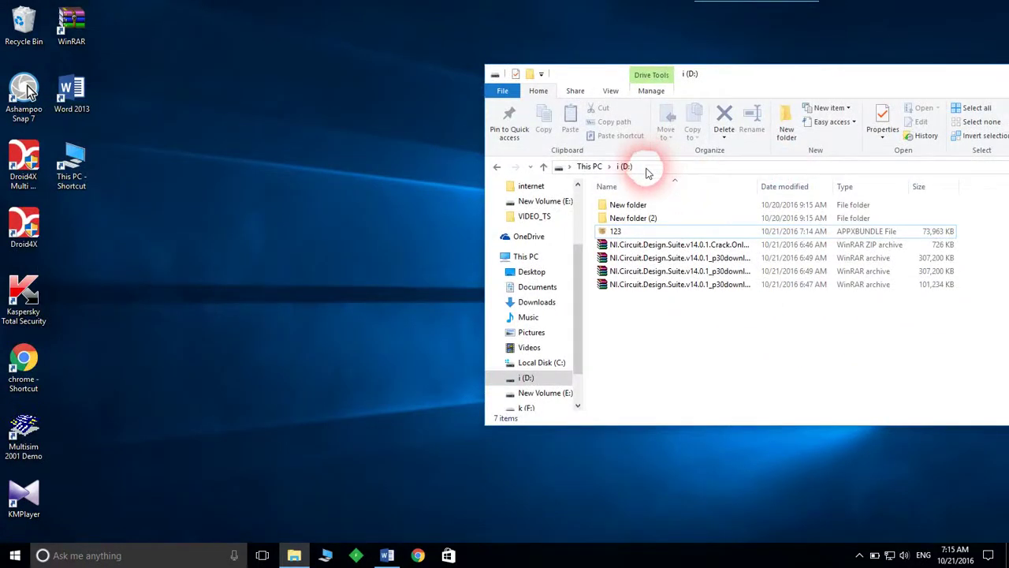
pyautogui.click(573, 168)
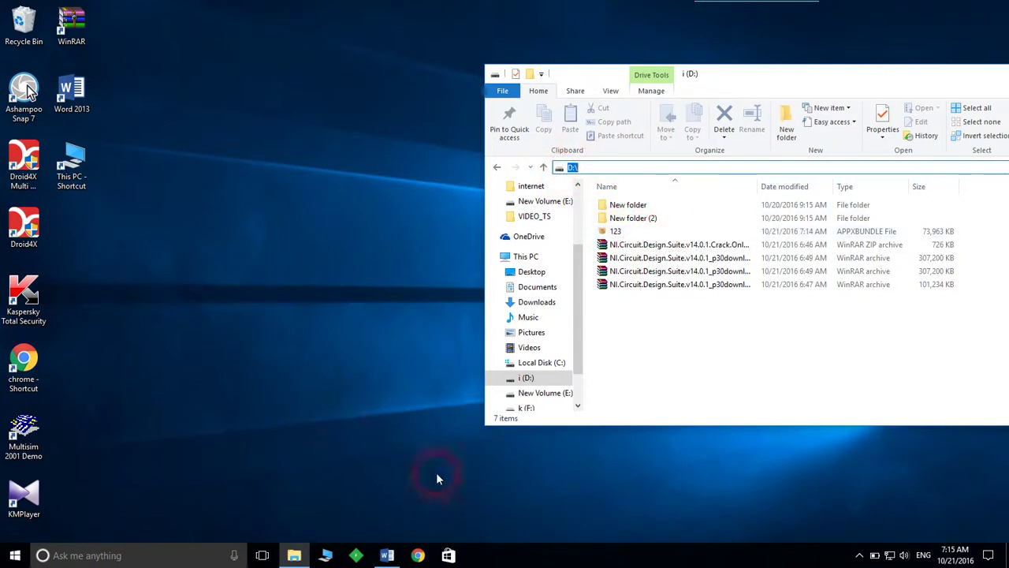
# Step: Switch to the Word document with the installation instructions and highlight the word Powershell
pyautogui.click(383, 556)
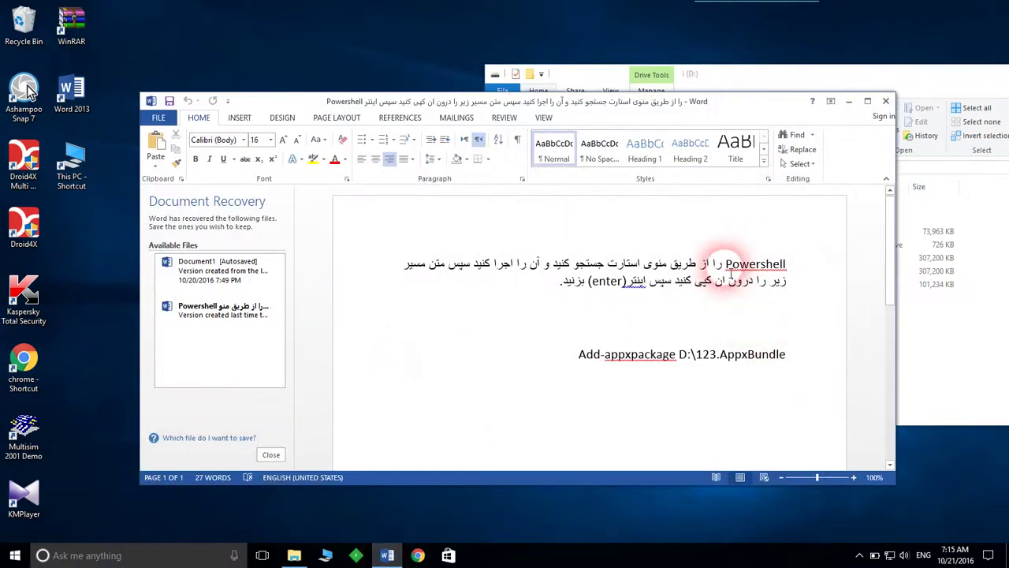
pyautogui.doubleClick(727, 264)
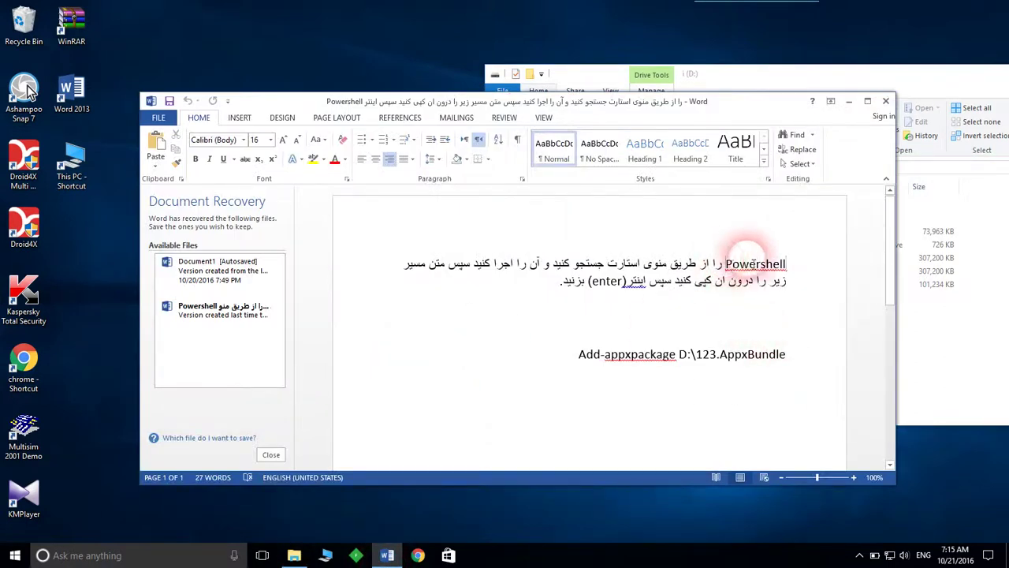
pyautogui.rightClick(733, 265)
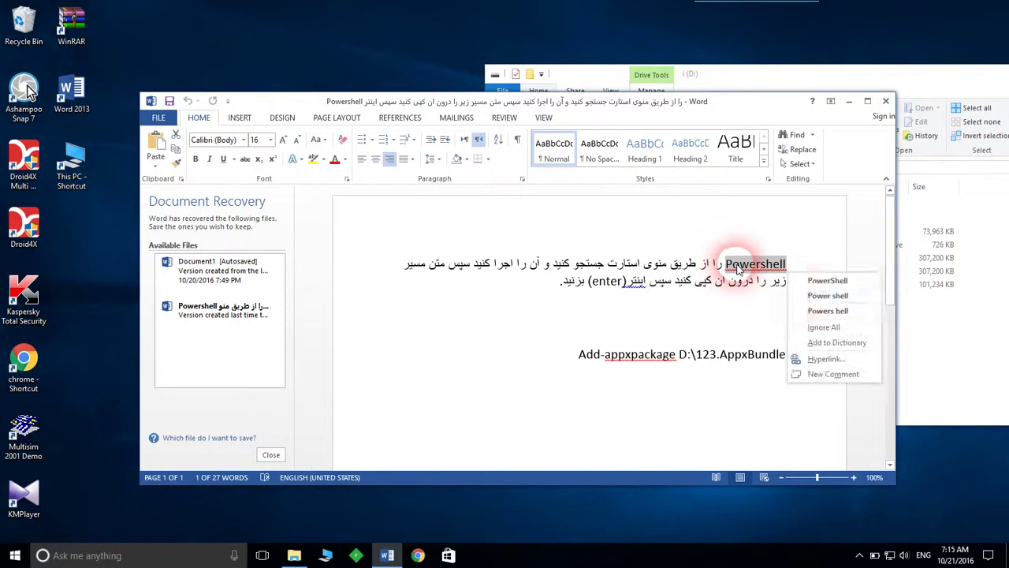
pyautogui.click(272, 457)
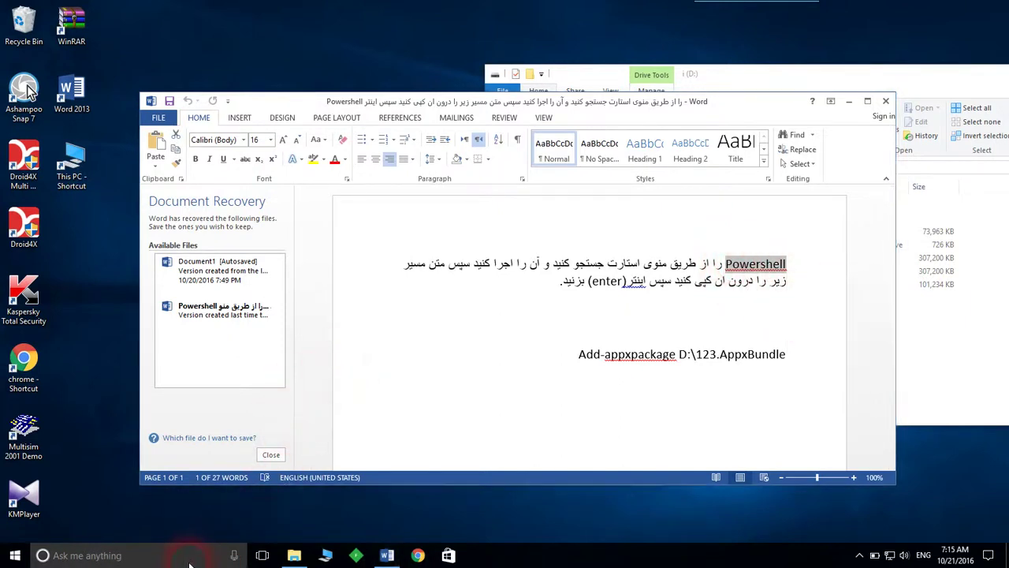
# Step: Search Windows for "po" and launch Windows PowerShell
pyautogui.click(192, 555)
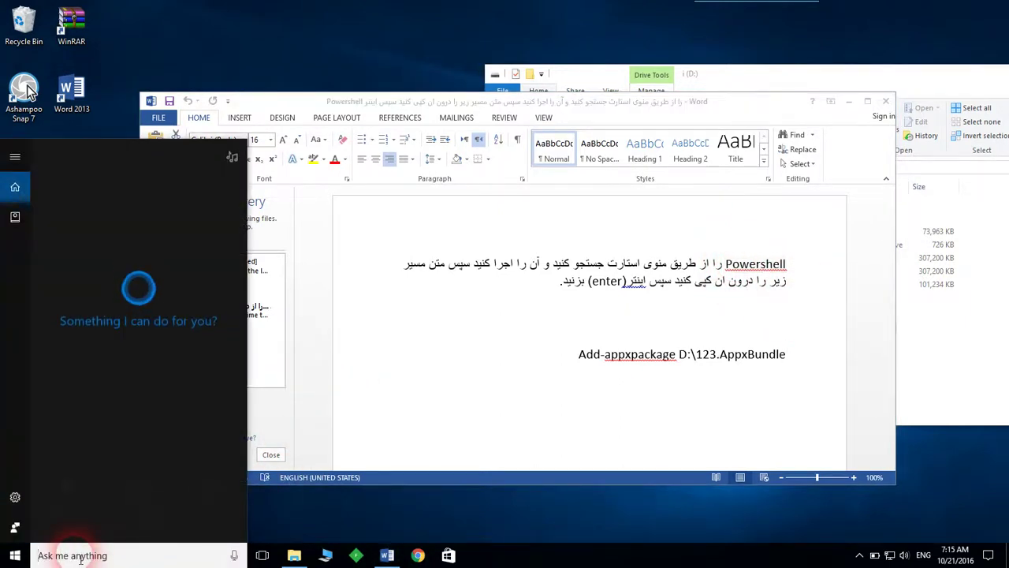
pyautogui.write('po')
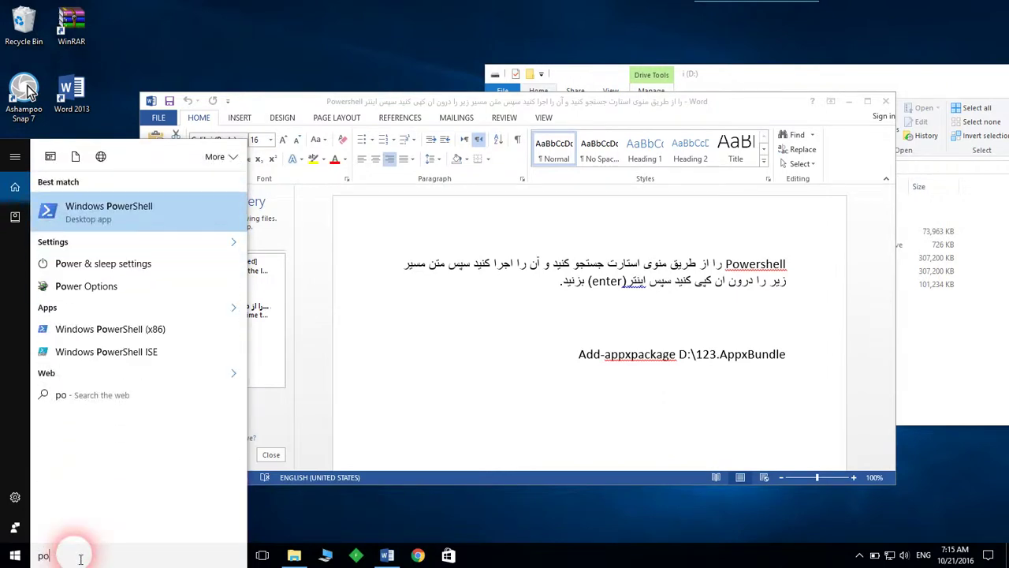
pyautogui.click(101, 211)
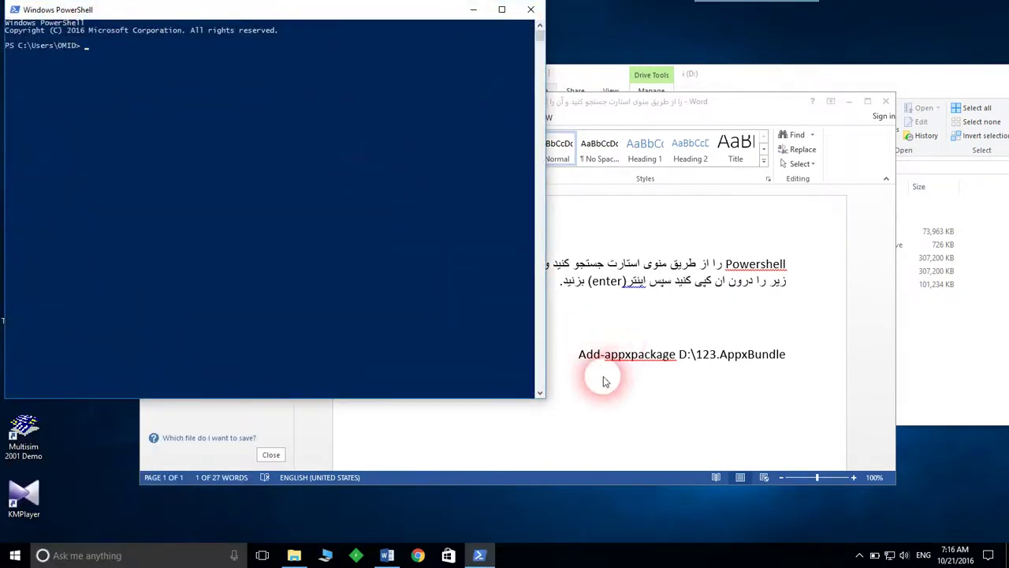
# Step: Copy the command Add-appxpackage D:\123.AppxBundle from the Word document and paste it at the PowerShell prompt
pyautogui.click(717, 374)
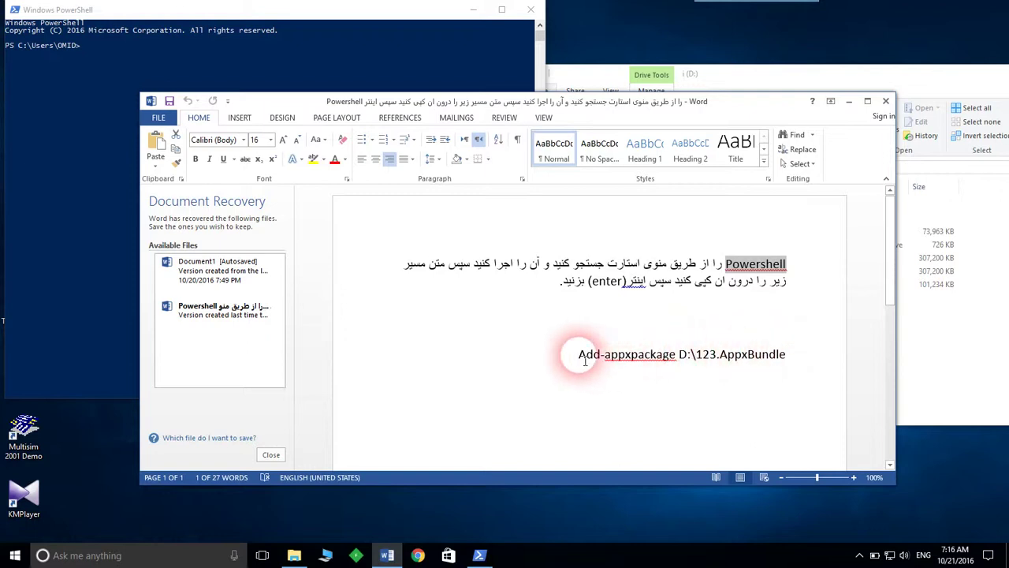
pyautogui.moveTo(584, 359); pyautogui.dragTo(765, 367)
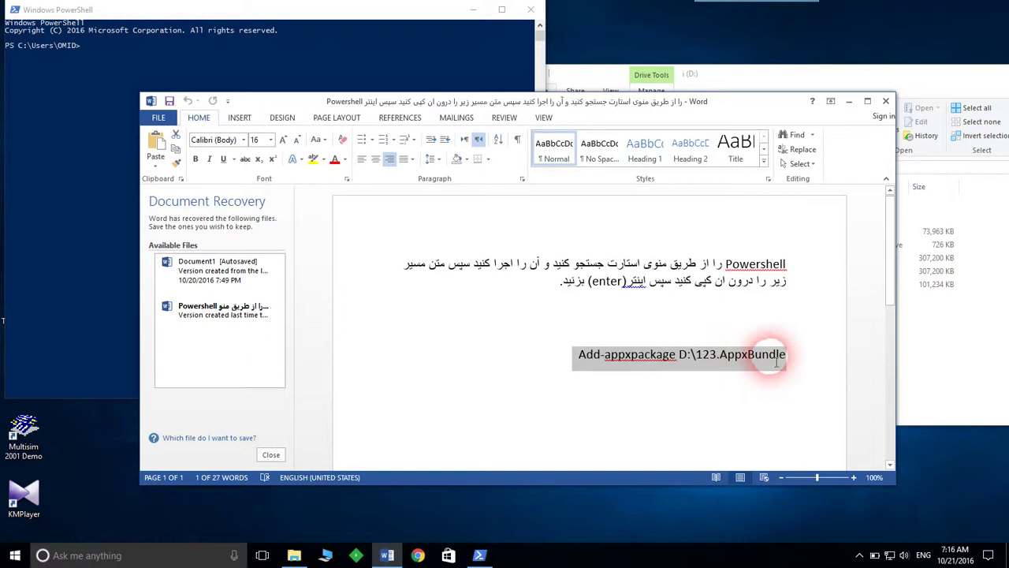
pyautogui.rightClick(711, 364)
pyautogui.click(733, 194)
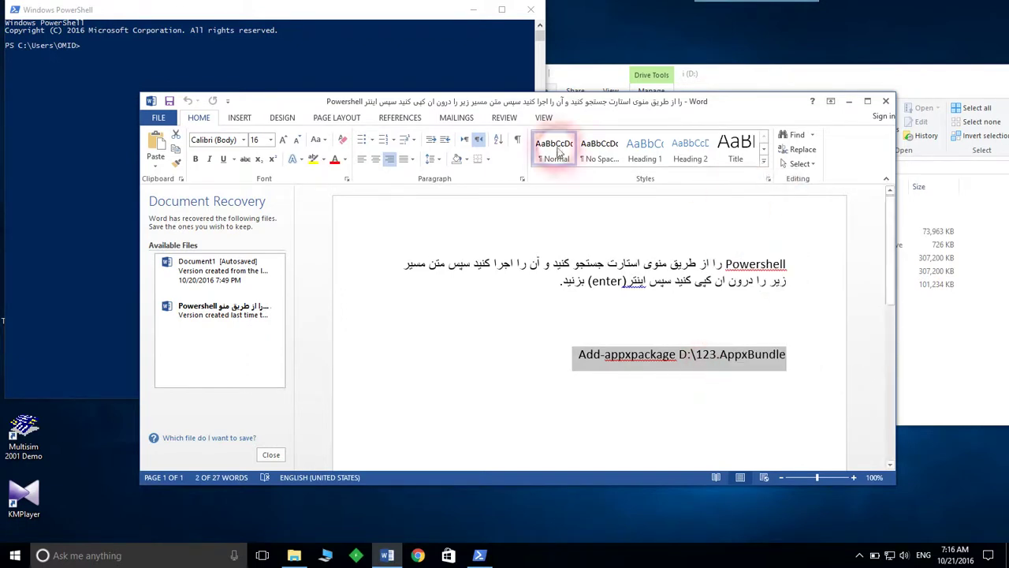
pyautogui.click(266, 13)
pyautogui.rightClick(128, 45)
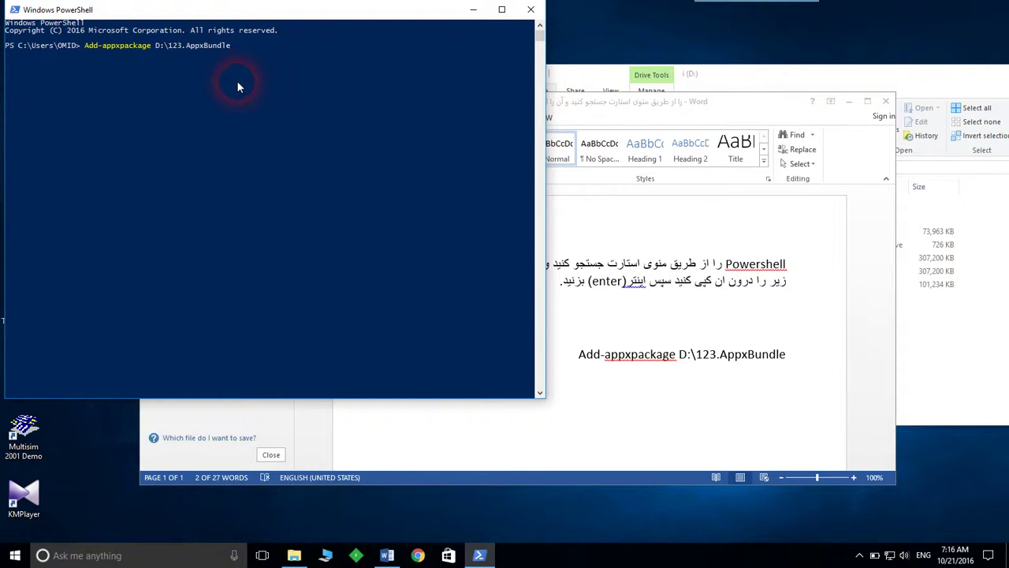
# Step: Move the PowerShell window toward the middle of the desktop and run the pasted Add-appxpackage command
pyautogui.moveTo(204, 10); pyautogui.dragTo(345, 92)
pyautogui.click(388, 119)
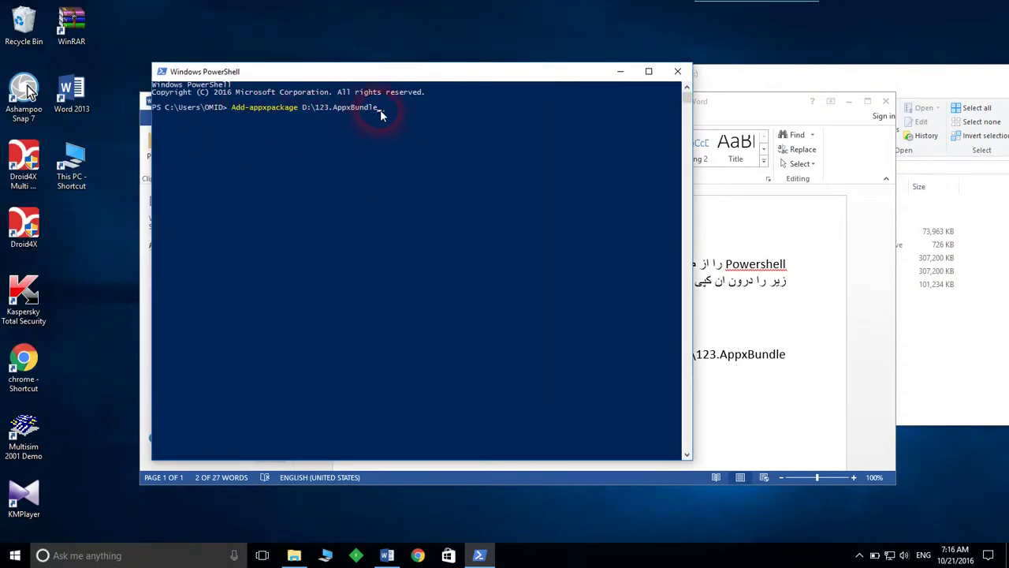
pyautogui.press('Return')
# Step: Close PowerShell, Word and File Explorer, choosing to remove Word's unopened recovered files
pyautogui.click(679, 73)
pyautogui.click(886, 102)
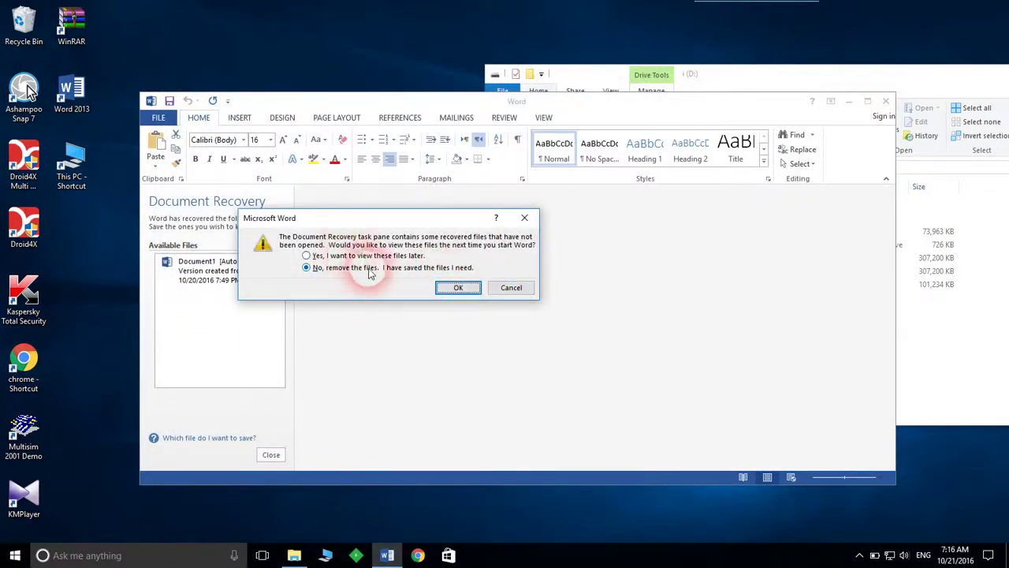
pyautogui.click(464, 288)
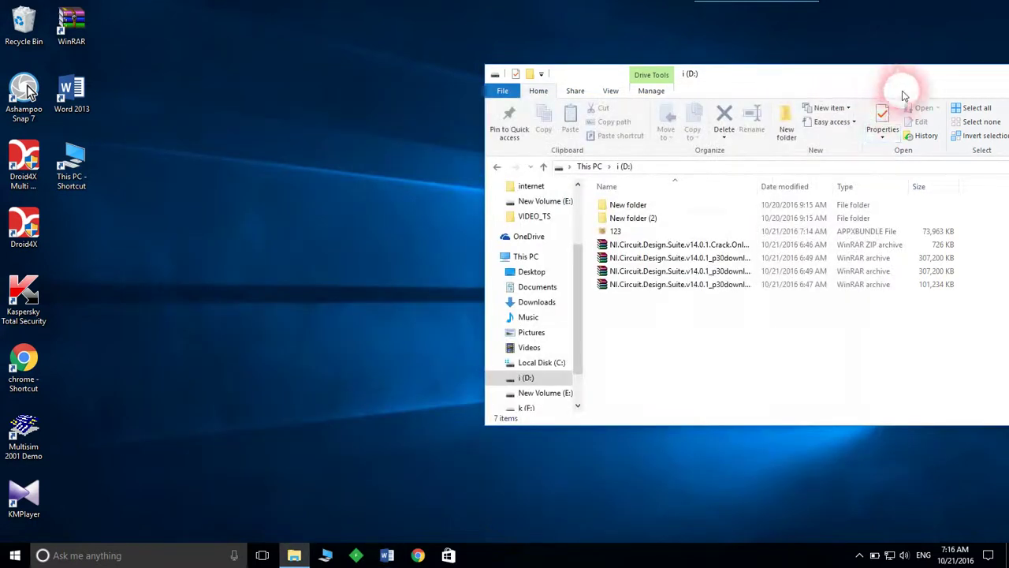
pyautogui.moveTo(905, 95); pyautogui.dragTo(505, 74)
pyautogui.click(759, 65)
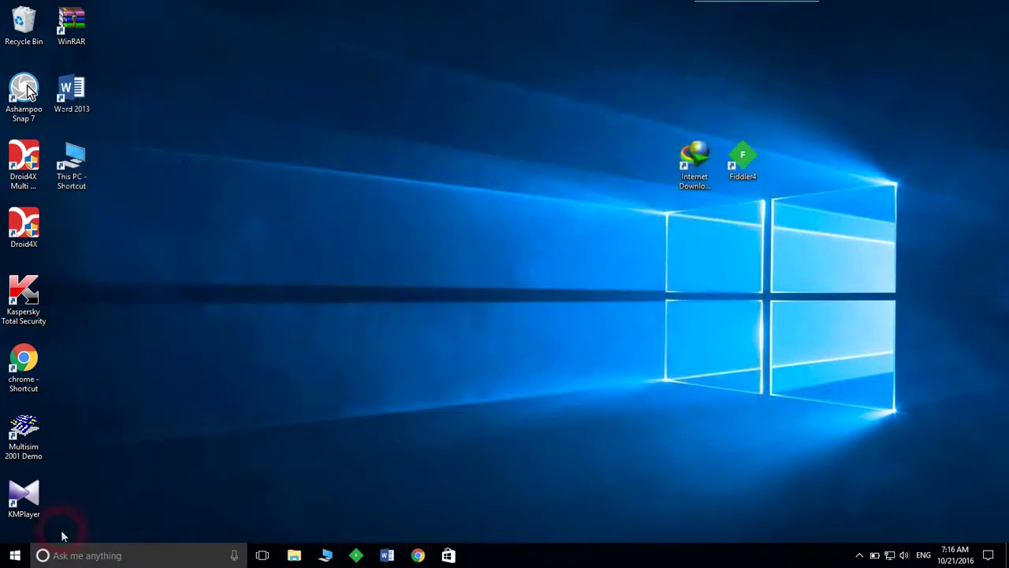
# Step: Look through the Start menu's list of installed apps down to the Translator entry
pyautogui.click(9, 560)
pyautogui.scroll(-8, 107, 541)
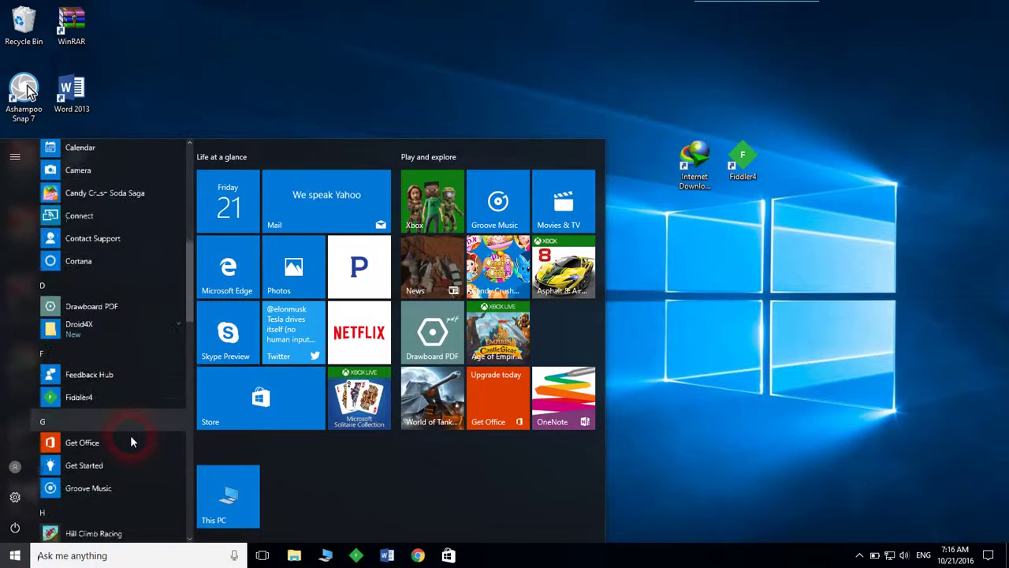
pyautogui.scroll(-8, 126, 446)
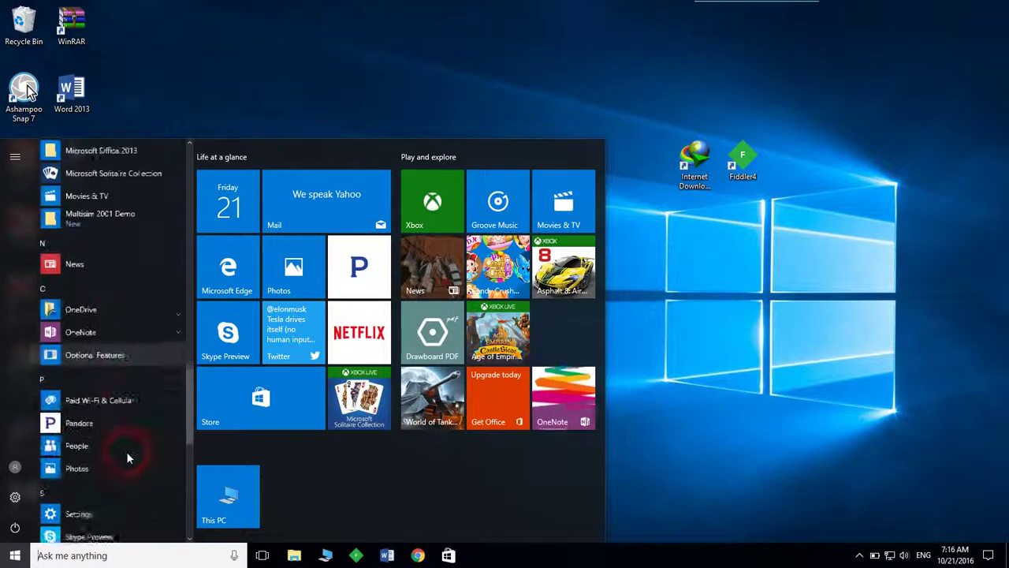
pyautogui.scroll(-8, 124, 448)
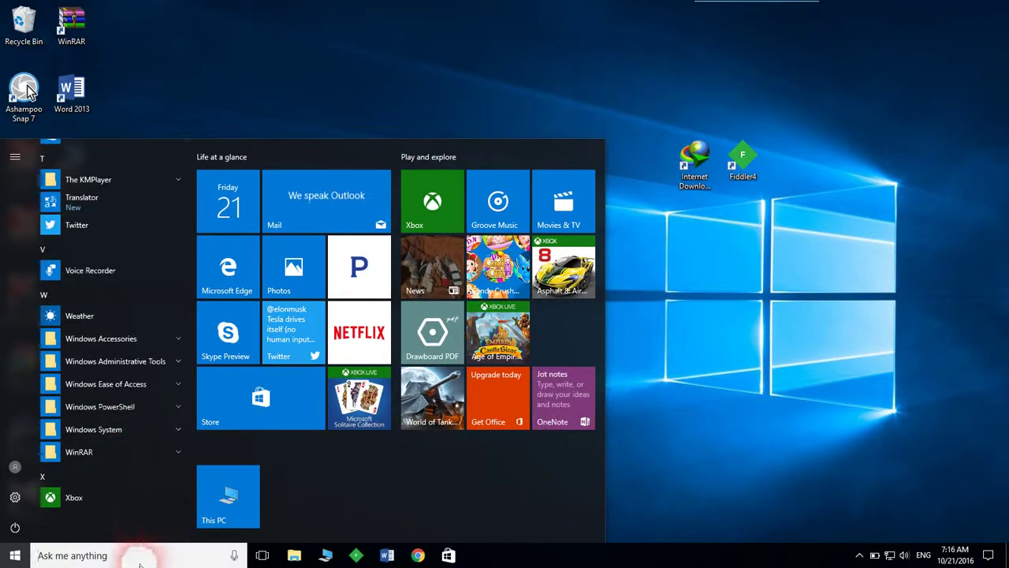
pyautogui.write('t')
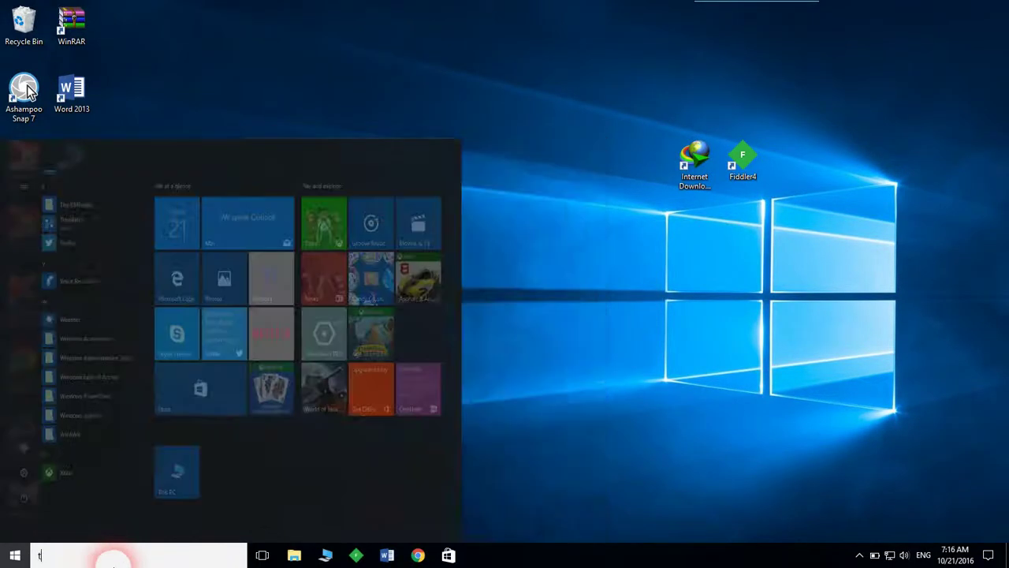
pyautogui.write('r')
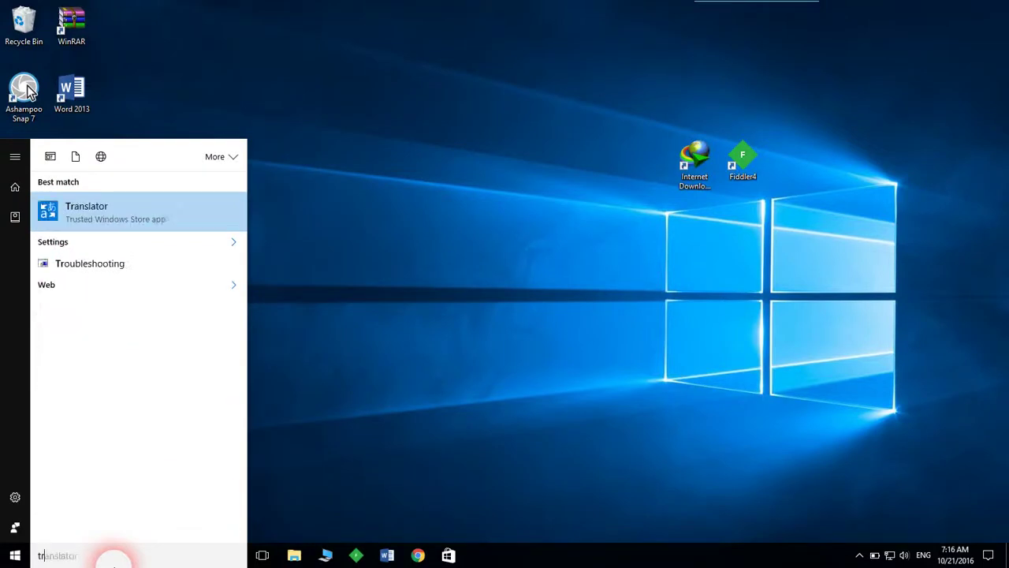
pyautogui.click(97, 241)
pyautogui.write('ouble')
pyautogui.moveTo(131, 547); pyautogui.dragTo(6, 544)
pyautogui.press('BackSpace')
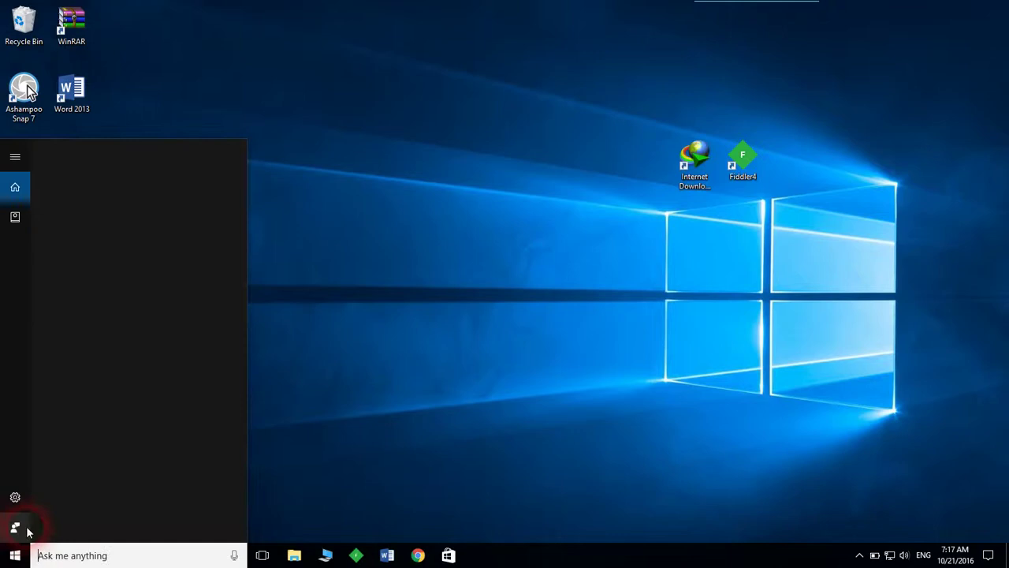
# Step: Search Windows for "tr" to launch Translator, and accept its terms in a maximized window
pyautogui.write('tr')
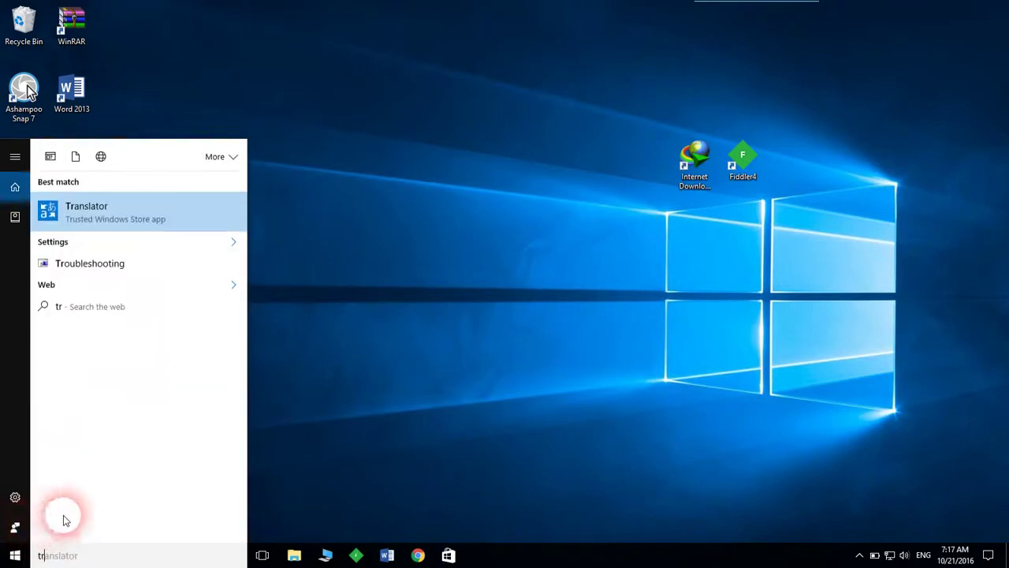
pyautogui.click(119, 218)
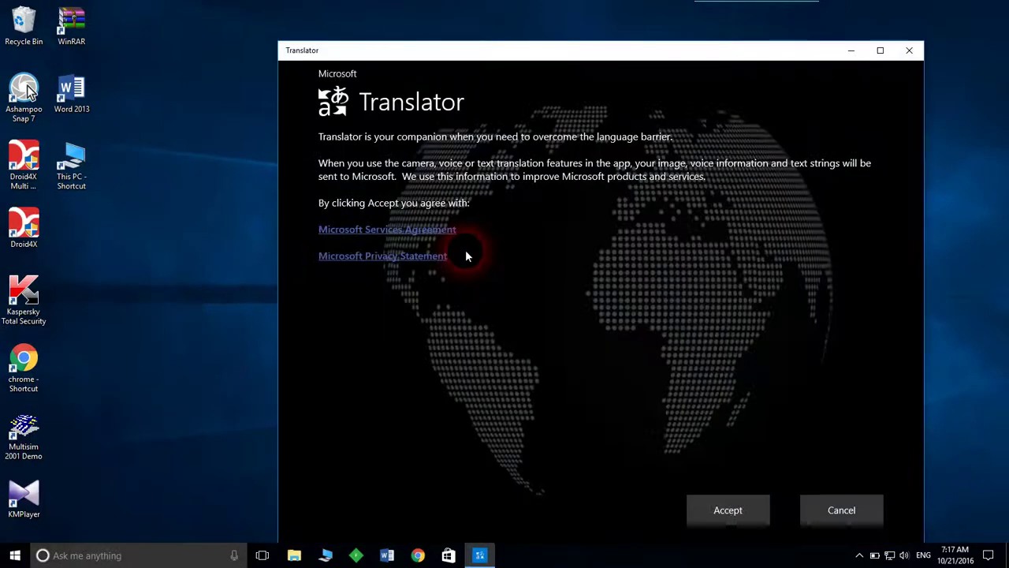
pyautogui.doubleClick(633, 49)
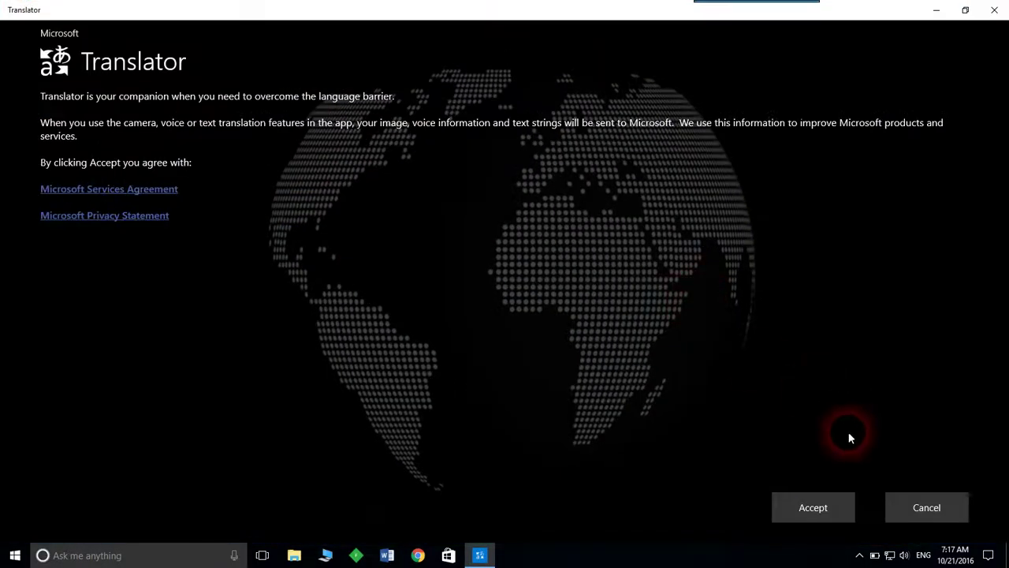
pyautogui.click(829, 504)
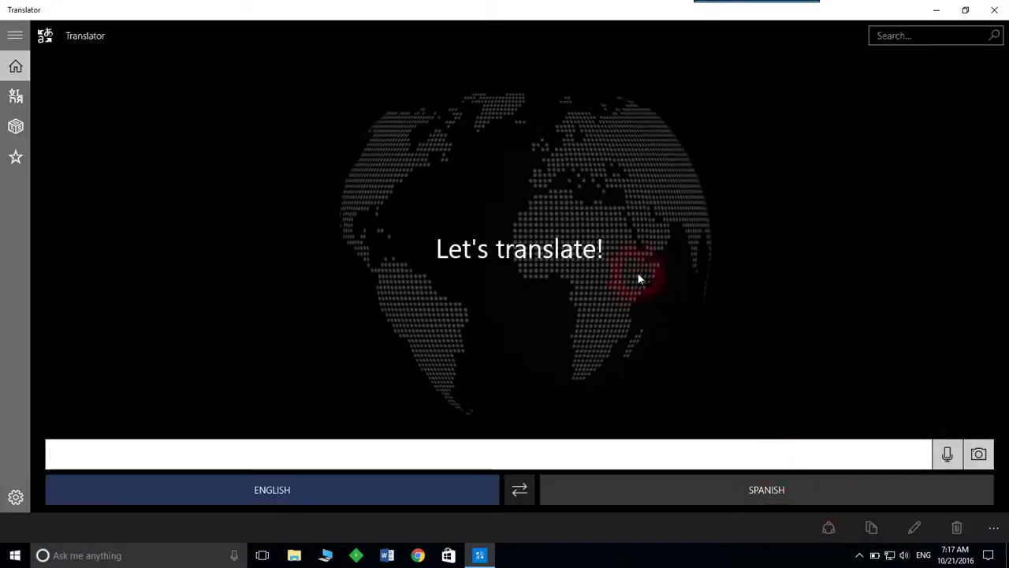
# Step: Download the English–Persian offline translation pack in Translator and close the app
pyautogui.click(16, 127)
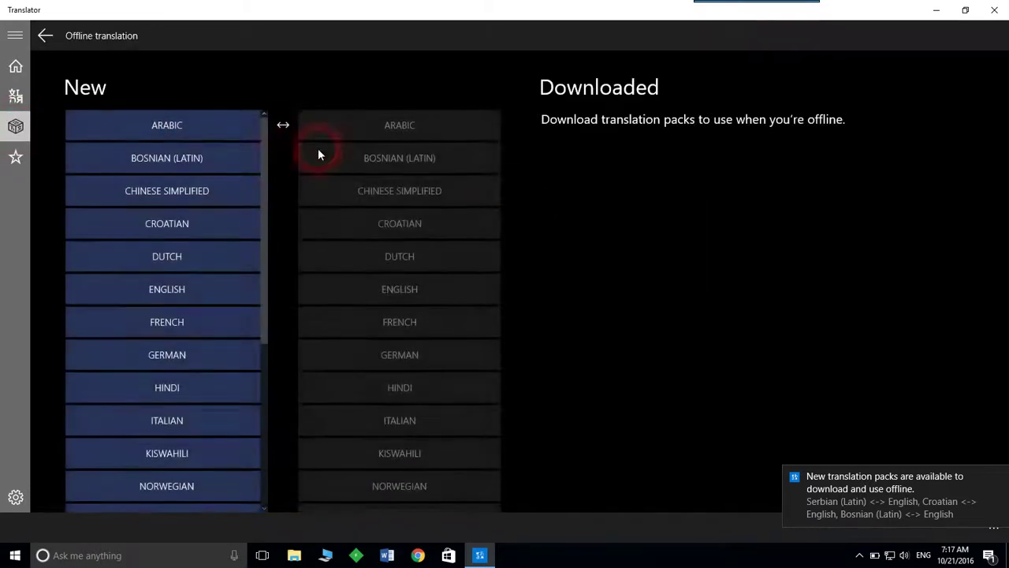
pyautogui.scroll(-1, 261, 198)
pyautogui.click(205, 227)
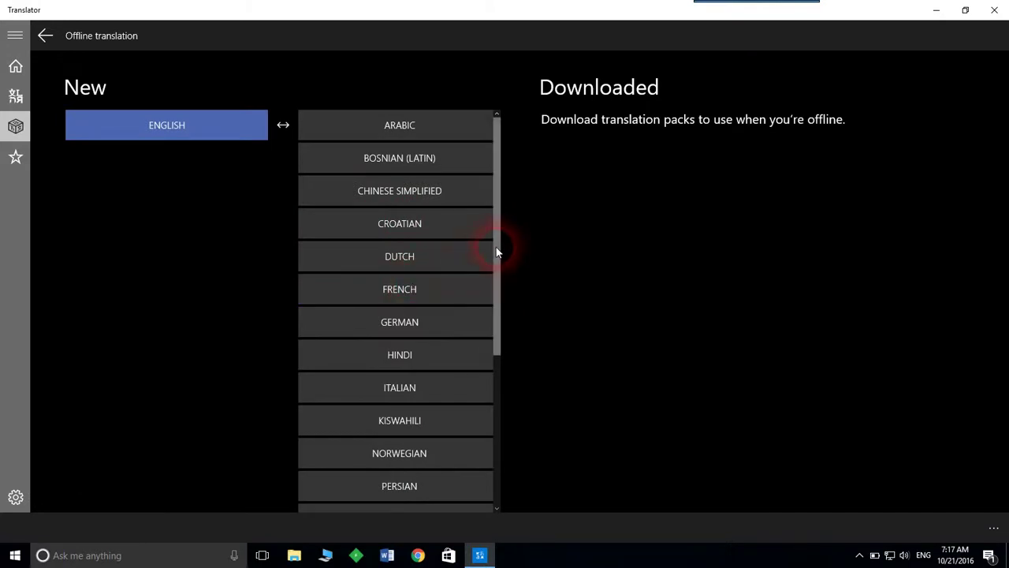
pyautogui.moveTo(498, 252); pyautogui.dragTo(510, 354)
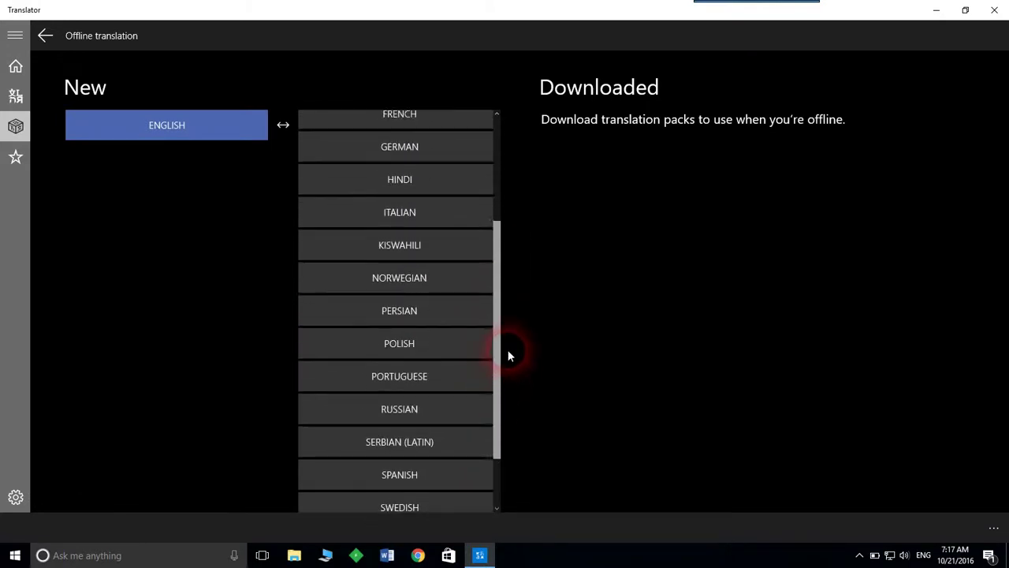
pyautogui.click(396, 310)
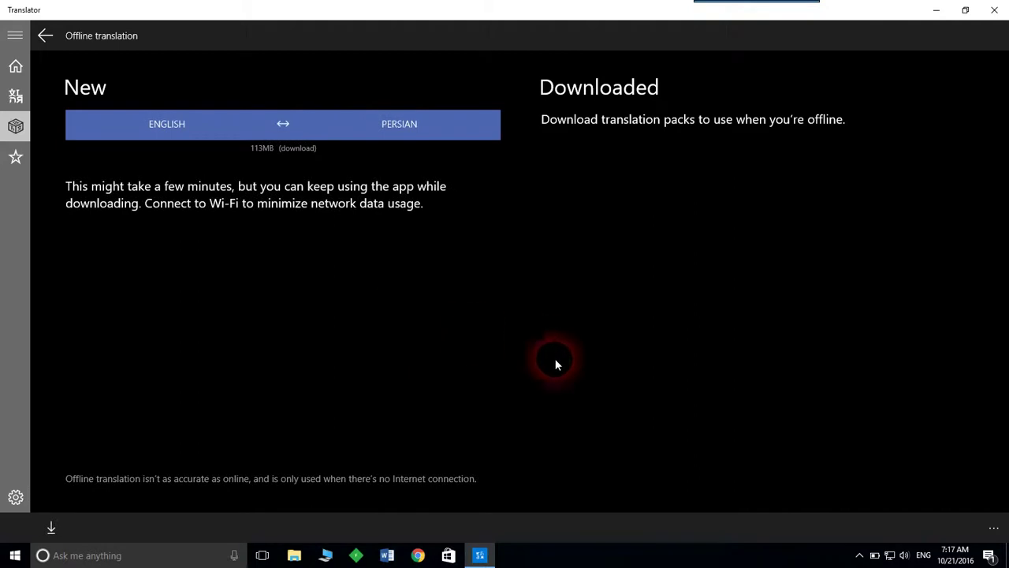
pyautogui.click(52, 531)
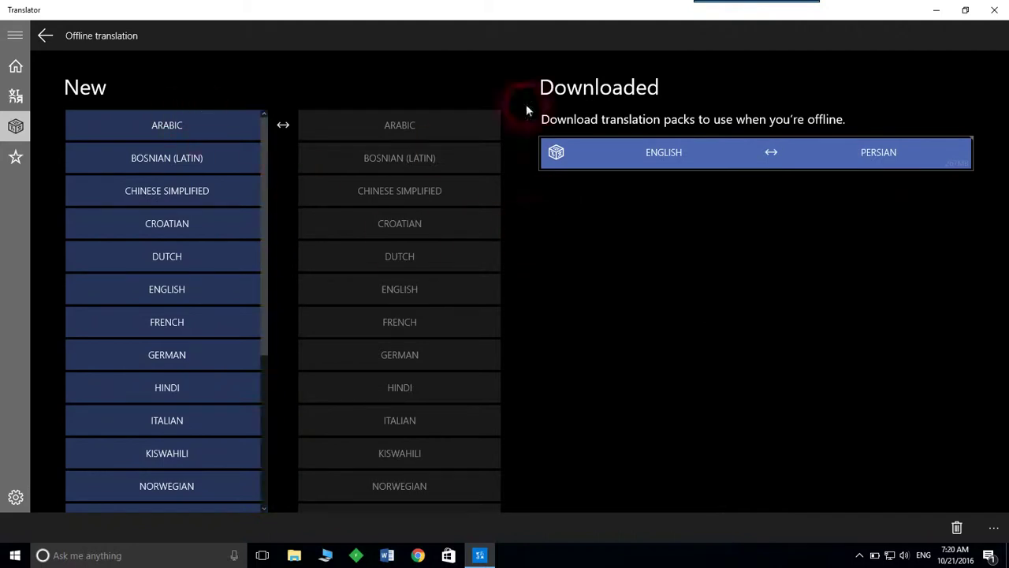
pyautogui.click(999, 10)
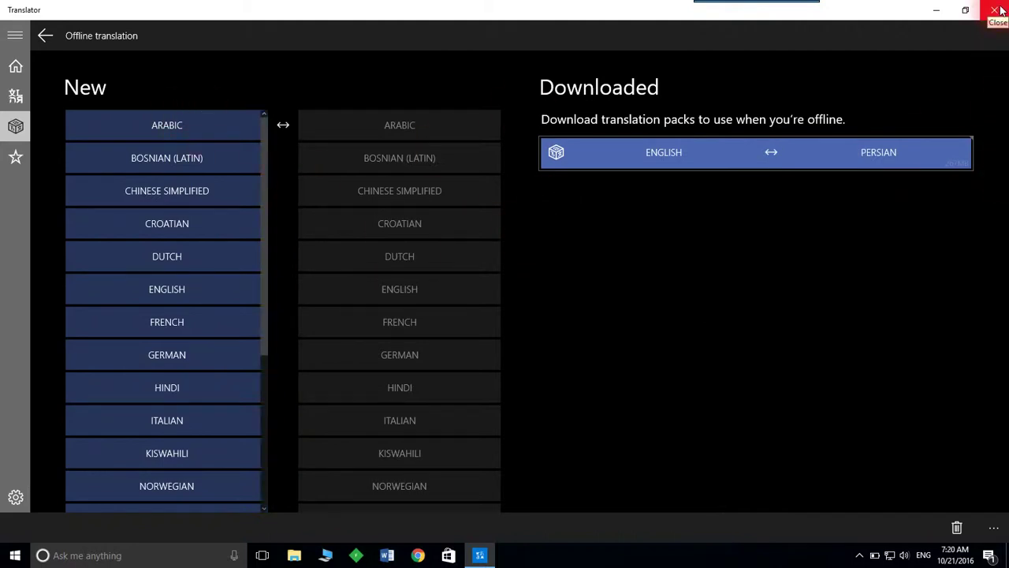
# Step: Open the New Text Document file from New folder on drive D: and minimize the File Explorer window
pyautogui.doubleClick(73, 163)
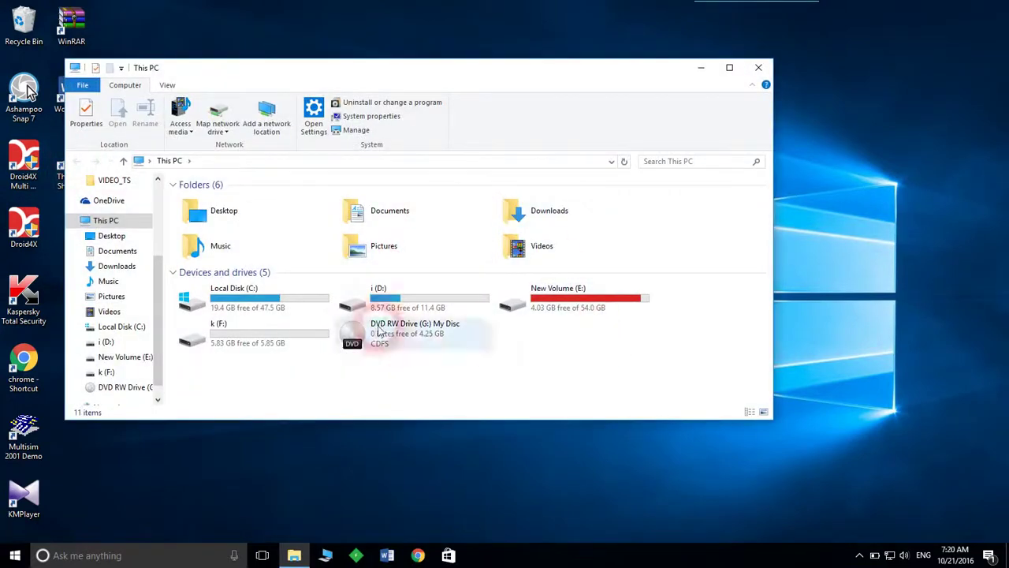
pyautogui.doubleClick(373, 293)
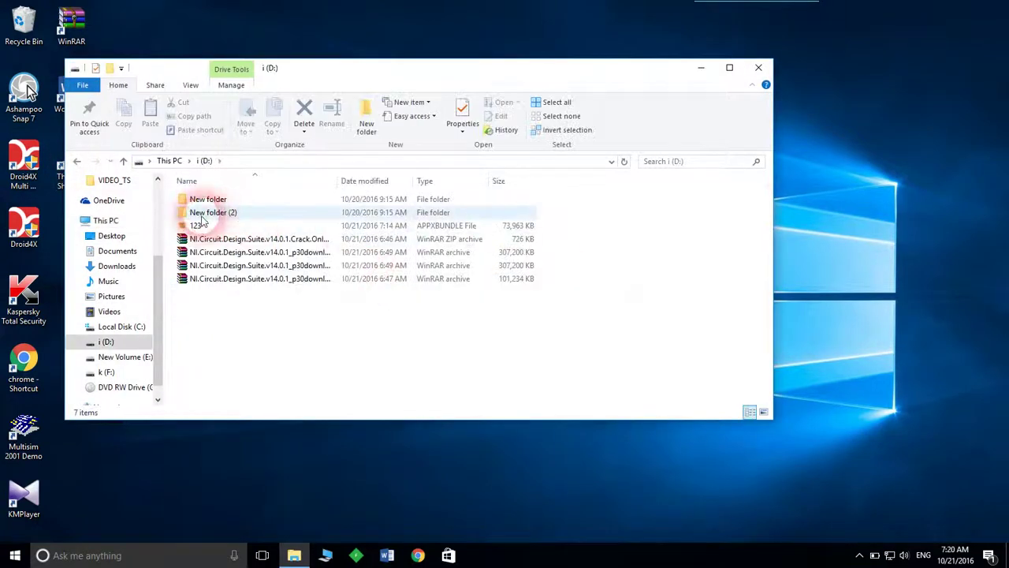
pyautogui.click(223, 200)
pyautogui.doubleClick(222, 200)
pyautogui.doubleClick(215, 242)
pyautogui.click(704, 69)
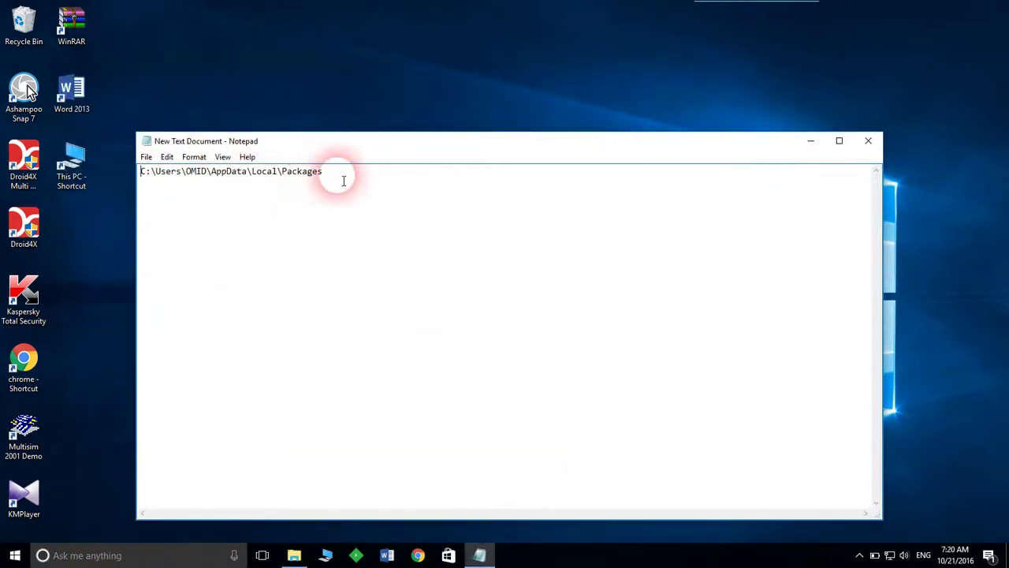
# Step: Copy the whole AppData\Local\Packages path from the text document
pyautogui.moveTo(344, 185); pyautogui.dragTo(103, 180)
pyautogui.rightClick(233, 181)
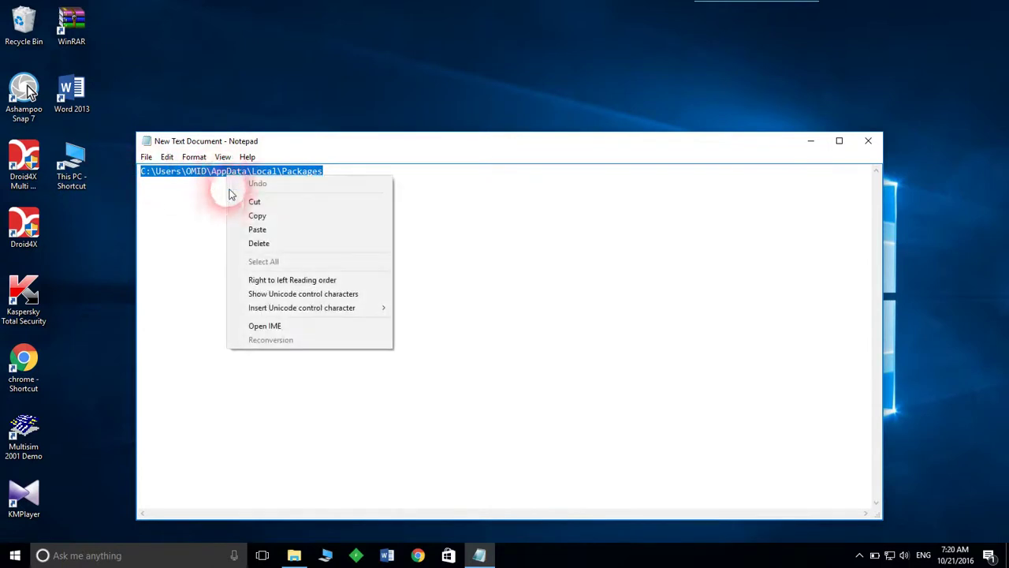
pyautogui.click(236, 214)
pyautogui.click(228, 264)
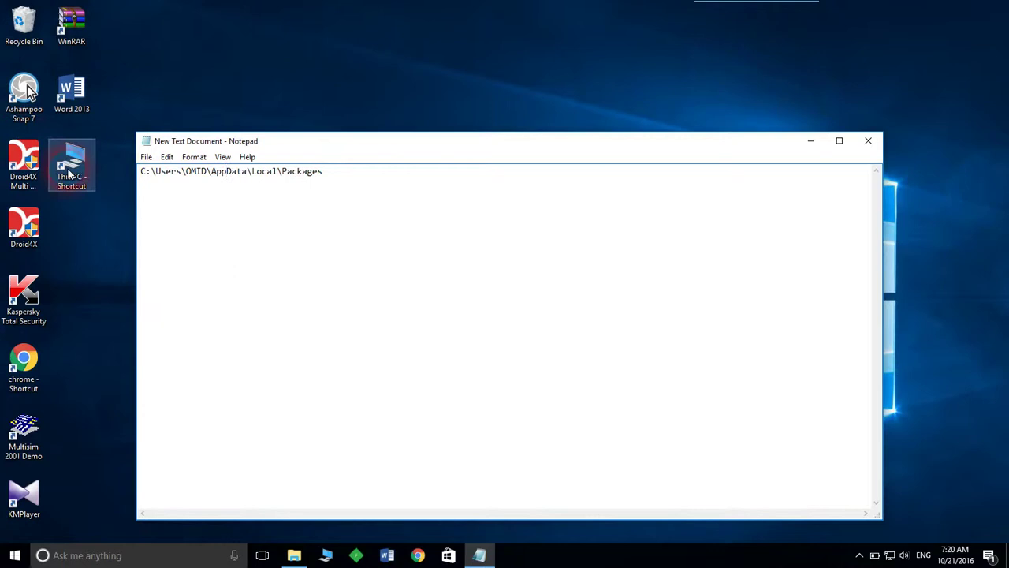
# Step: Open a new This PC window and go to the copied AppData\Local\Packages path
pyautogui.doubleClick(72, 162)
pyautogui.click(221, 185)
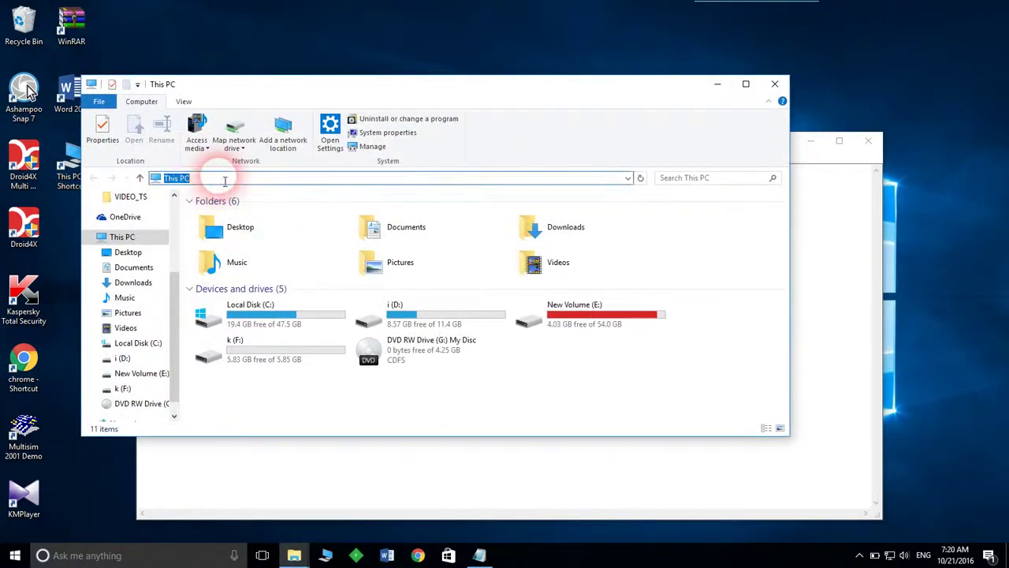
pyautogui.rightClick(219, 181)
pyautogui.click(261, 228)
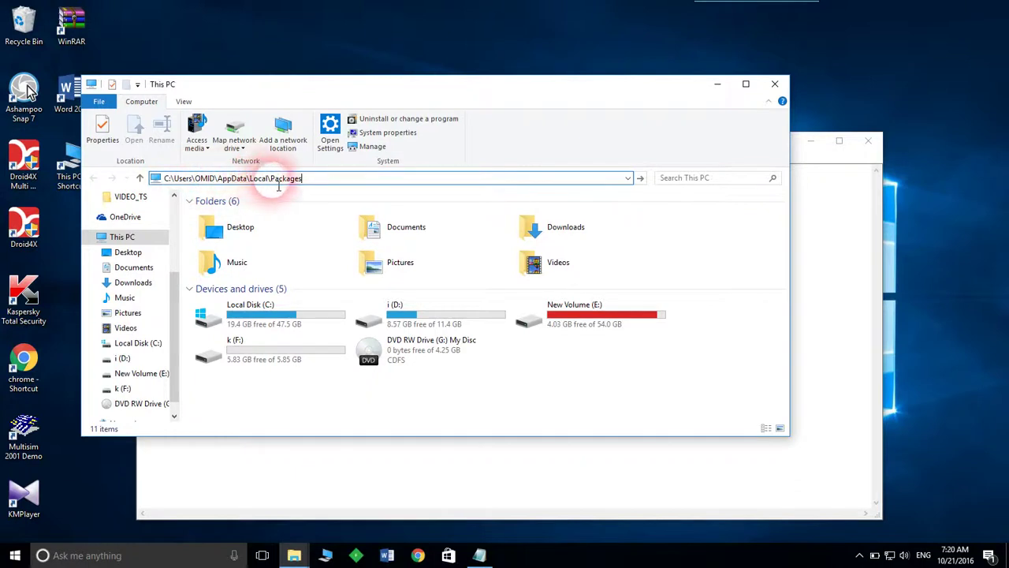
pyautogui.click(321, 185)
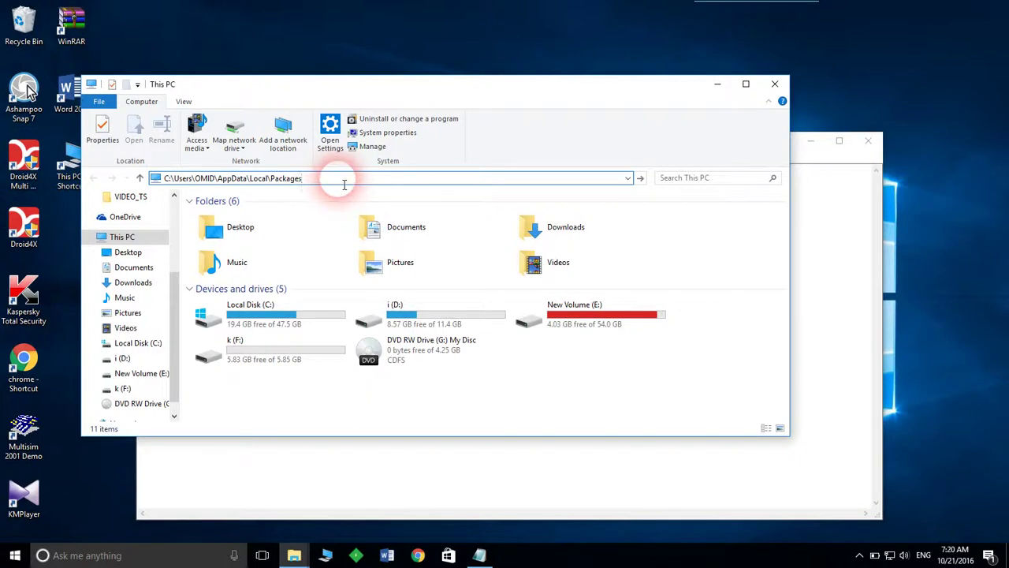
pyautogui.press('Return')
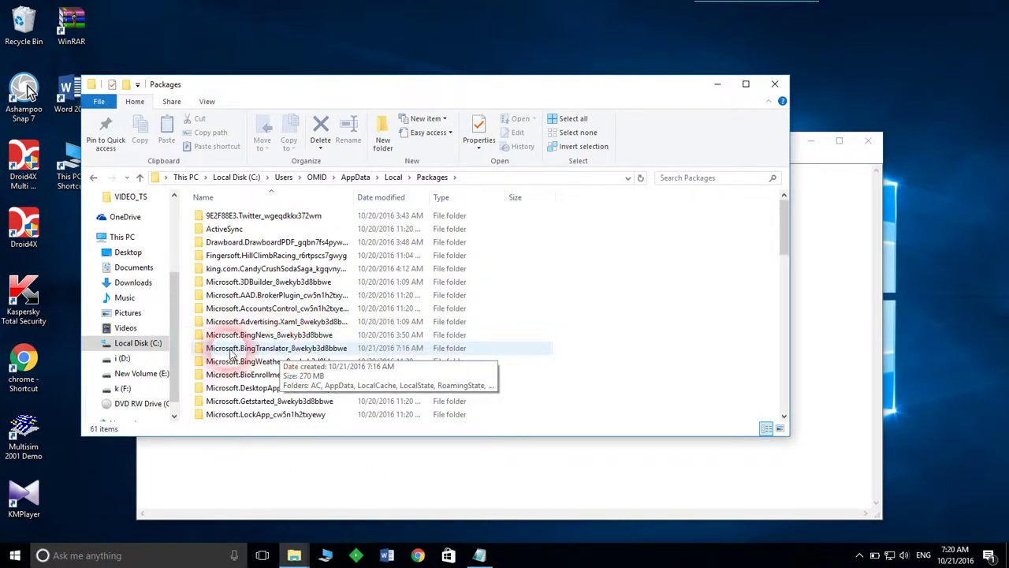
# Step: Copy the Microsoft.BingTranslator_8wekyb3d8bbwe folder from Packages to the root of drive D:, moving the Explorer windows so both show
pyautogui.click(285, 352)
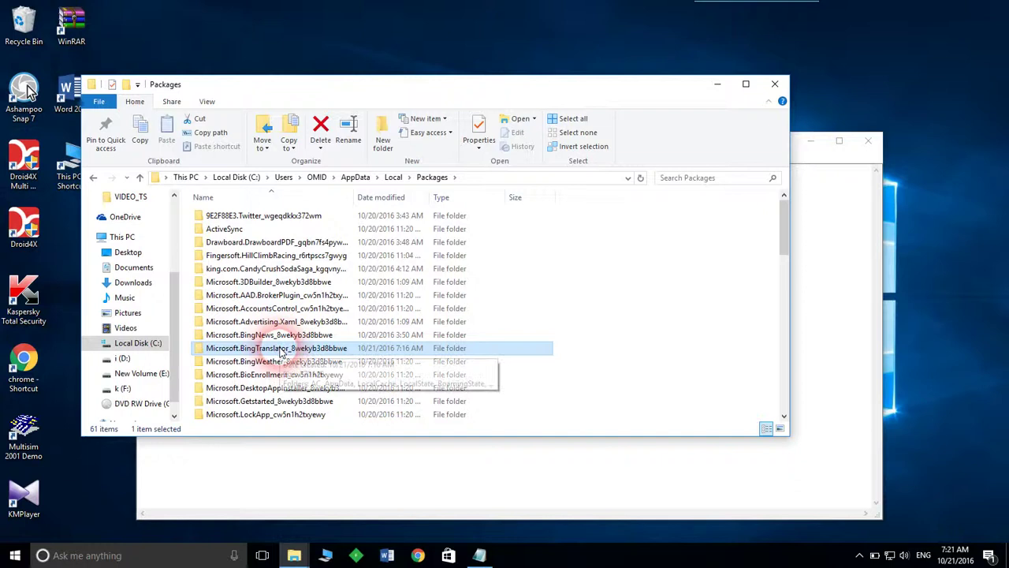
pyautogui.rightClick(279, 350)
pyautogui.click(320, 273)
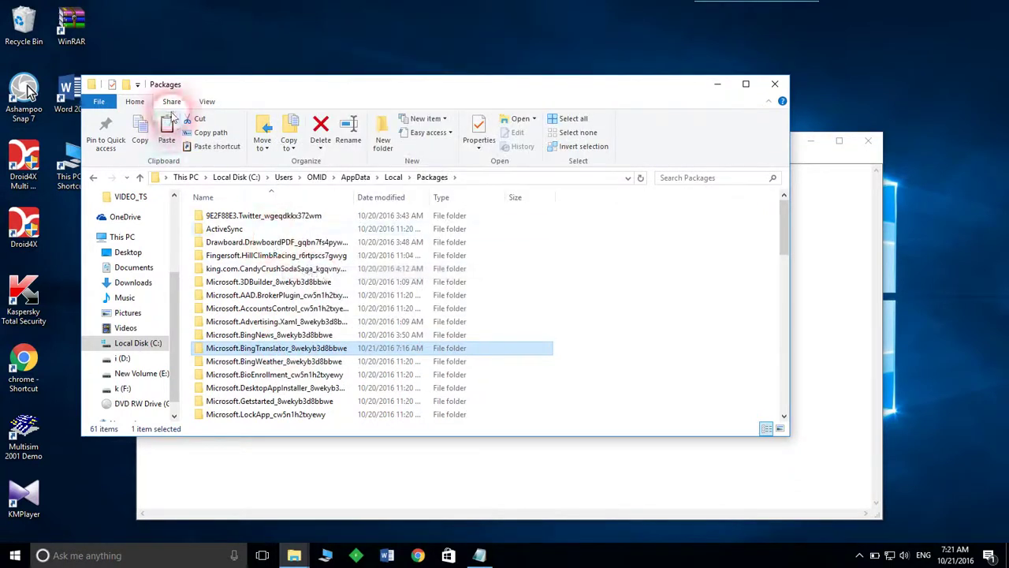
pyautogui.moveTo(207, 84); pyautogui.dragTo(268, 164)
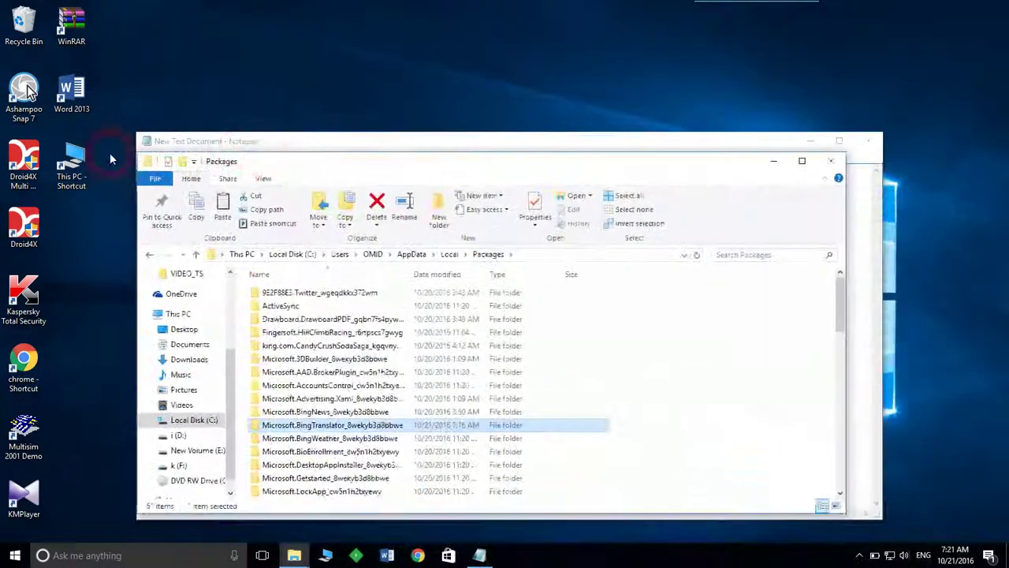
pyautogui.doubleClick(72, 164)
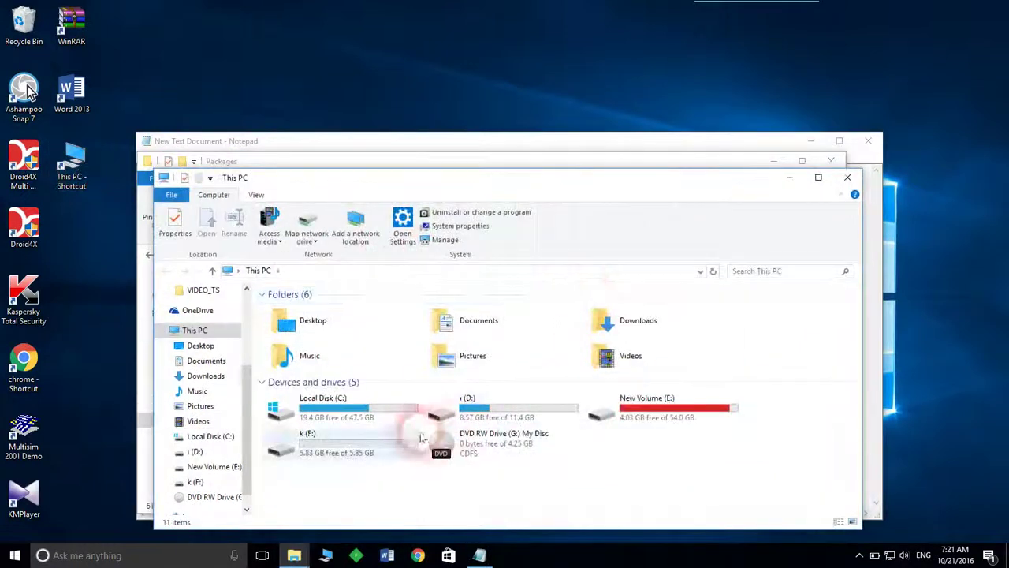
pyautogui.doubleClick(465, 400)
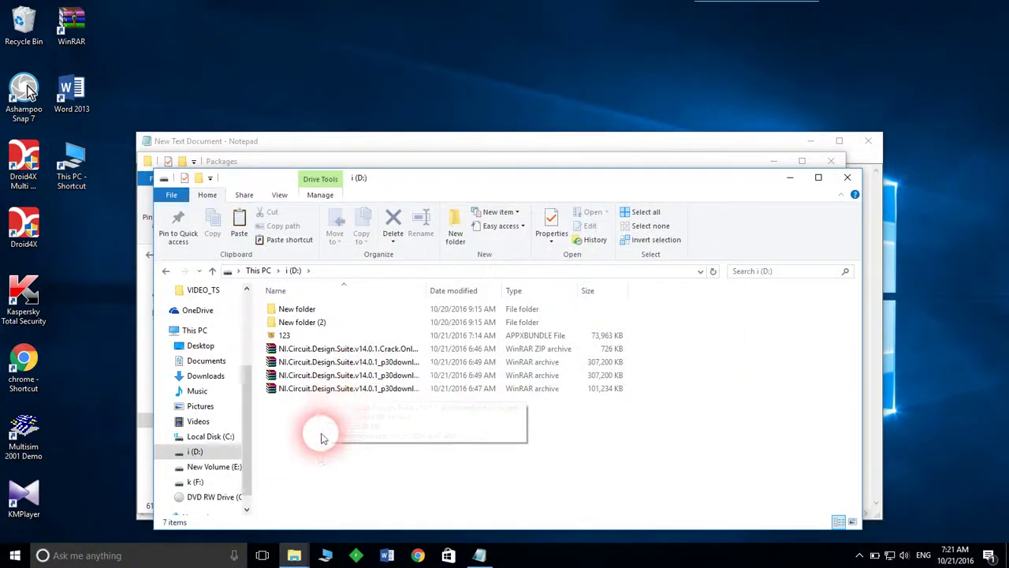
pyautogui.rightClick(324, 432)
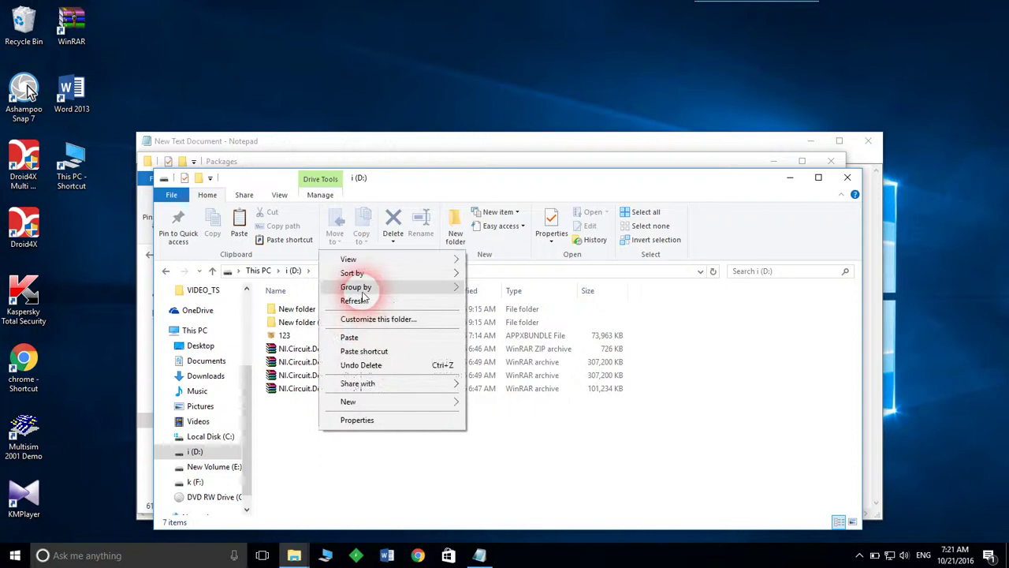
pyautogui.click(349, 336)
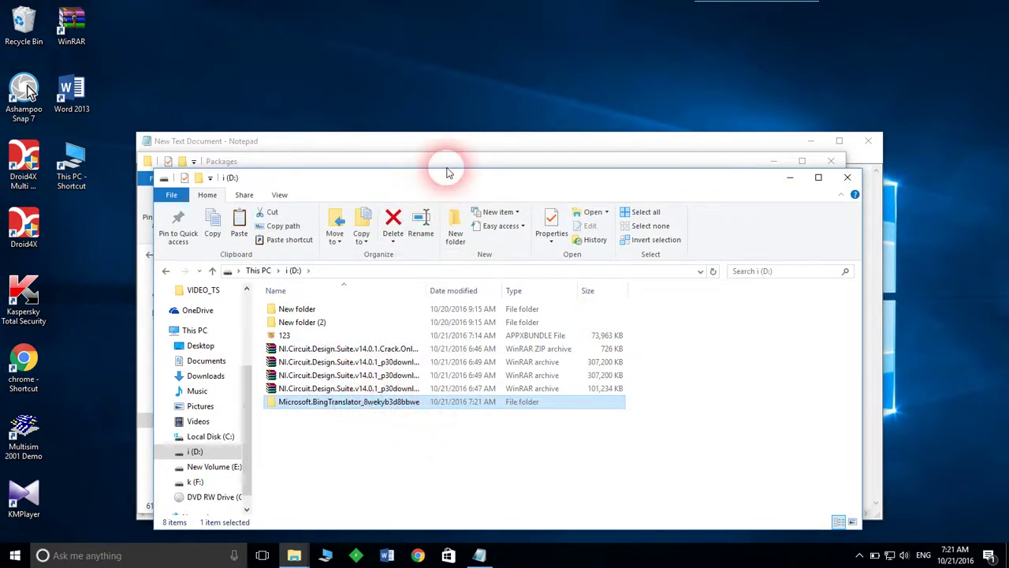
pyautogui.moveTo(447, 175); pyautogui.dragTo(496, 189)
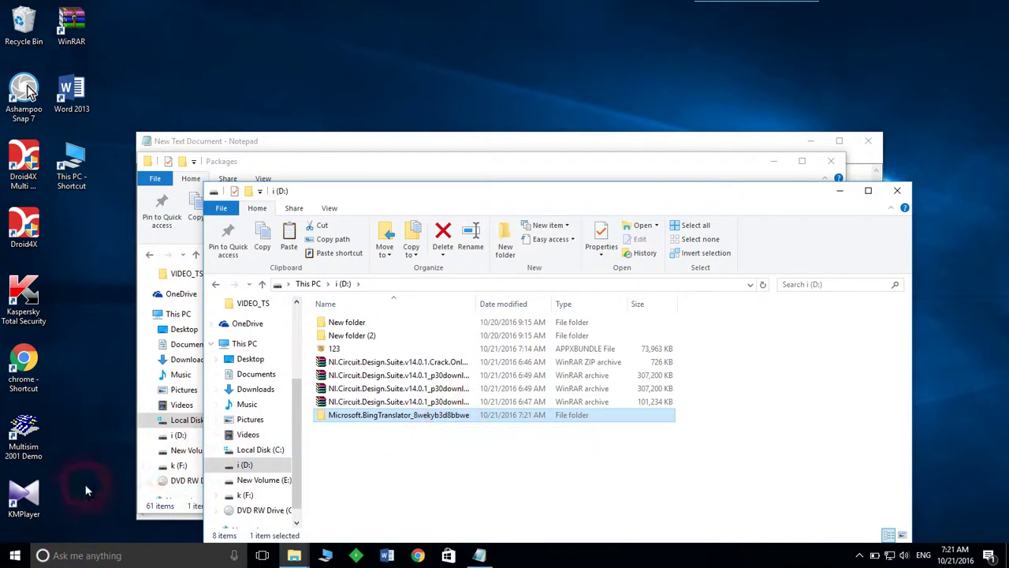
# Step: Search Windows for "tr" and uninstall the Translator app
pyautogui.click(102, 556)
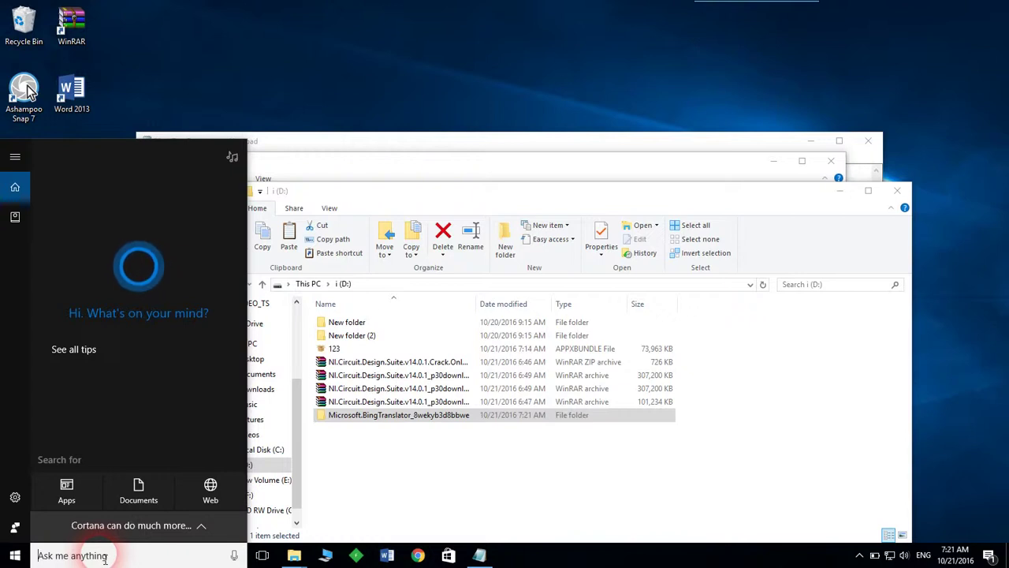
pyautogui.write('tr')
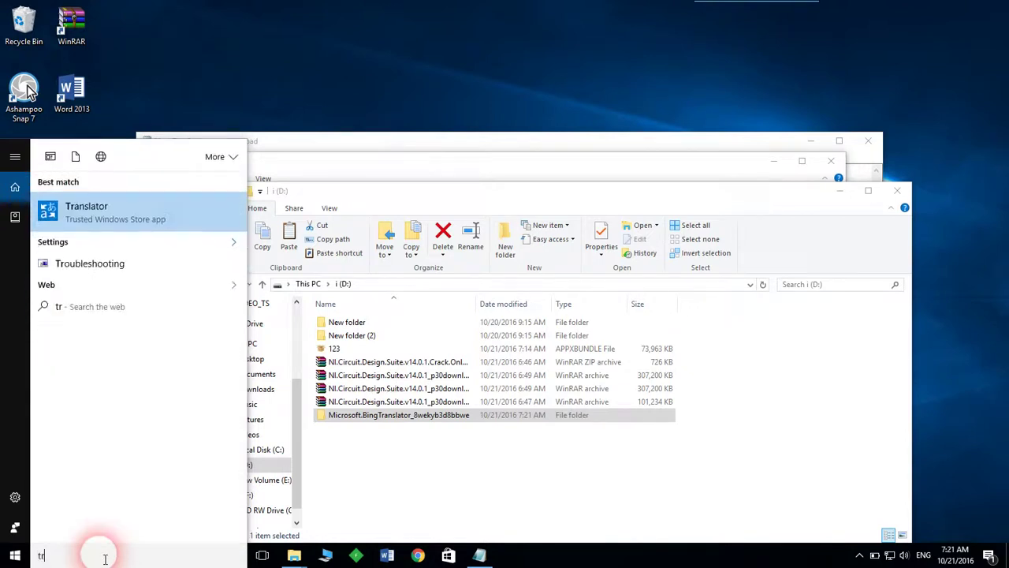
pyautogui.click(93, 212)
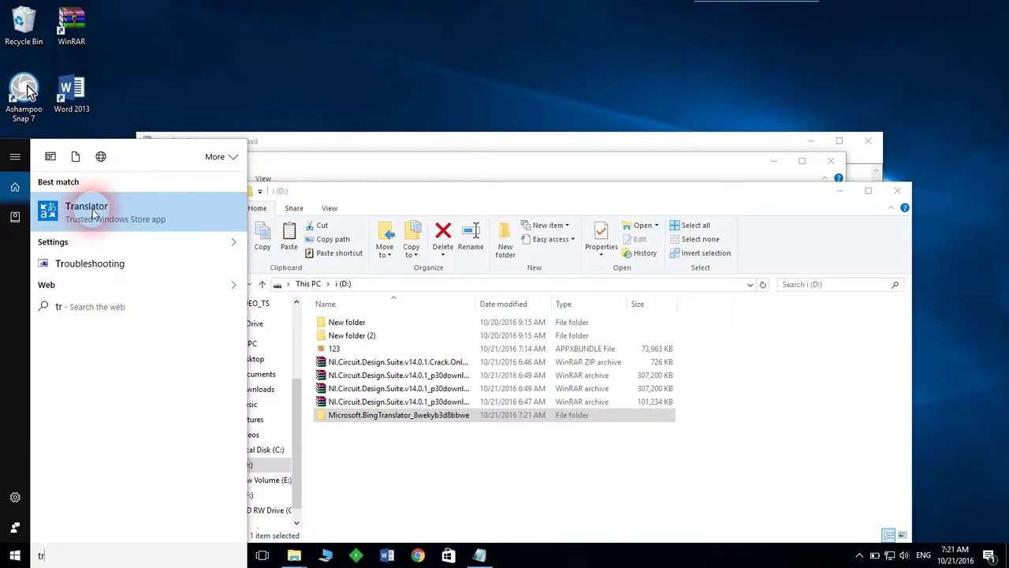
pyautogui.rightClick(93, 213)
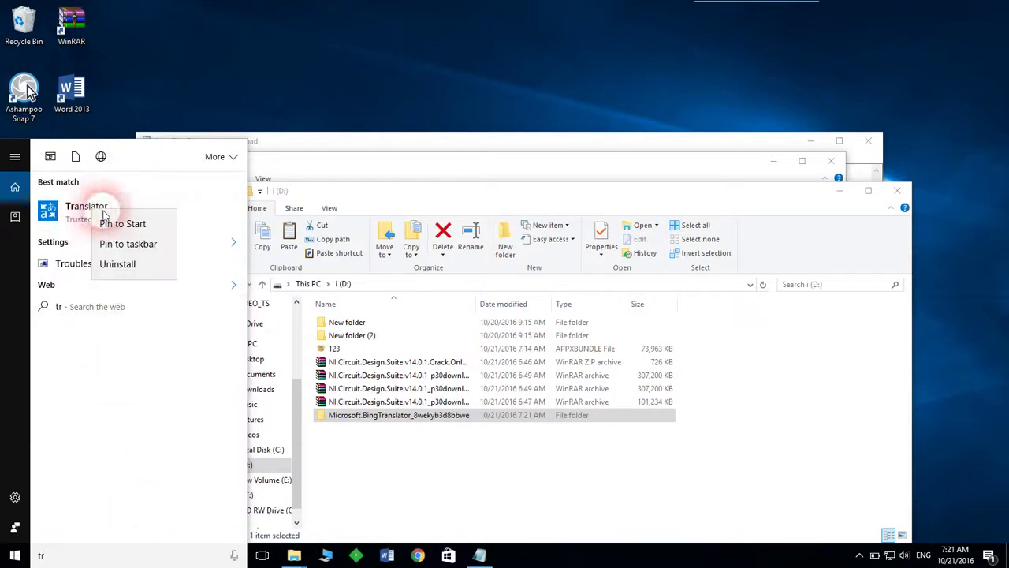
pyautogui.click(129, 268)
pyautogui.click(146, 210)
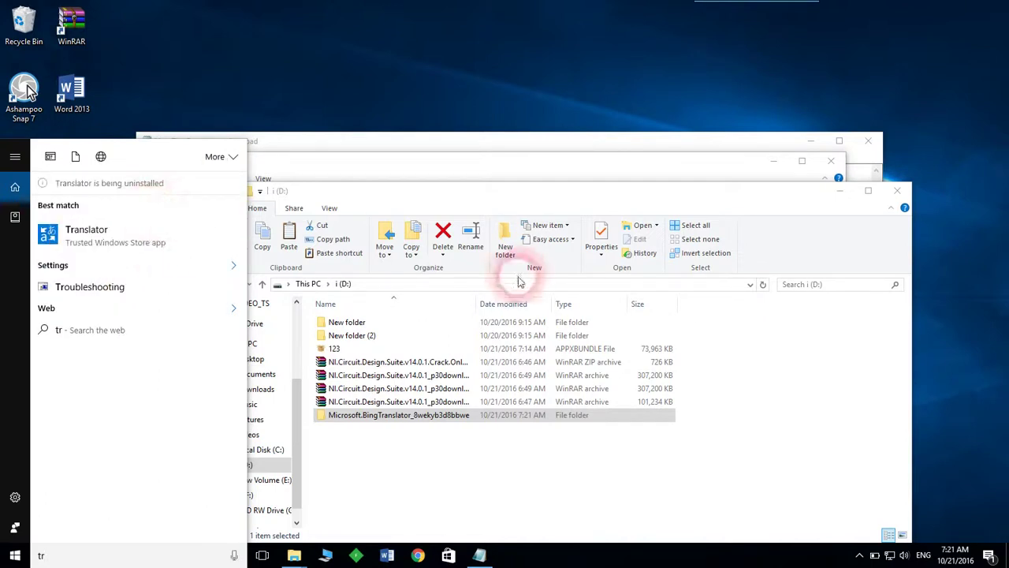
pyautogui.click(485, 503)
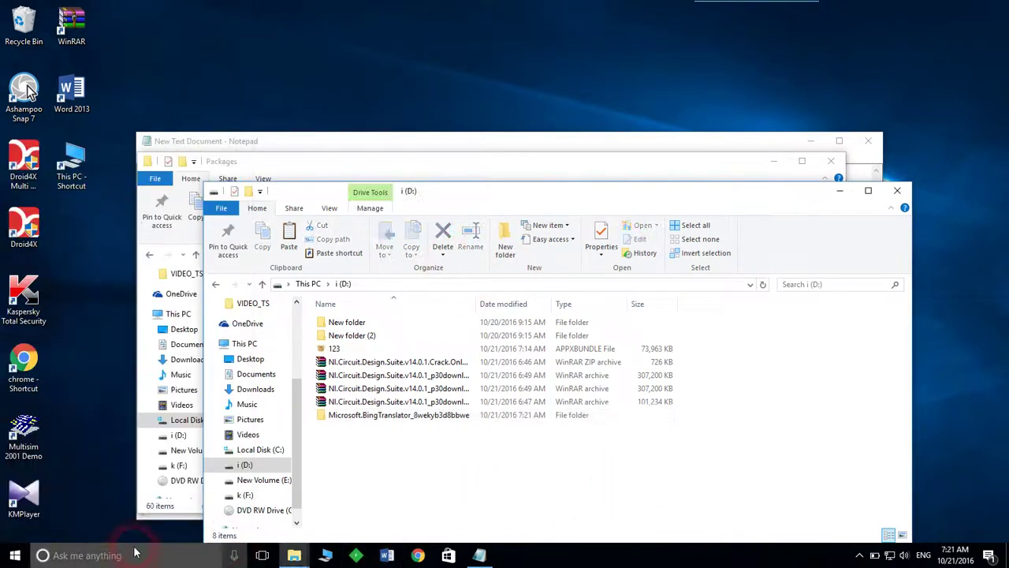
# Step: Search Windows for "tr" again to check whether Translator is still installed, and close the search
pyautogui.click(110, 554)
pyautogui.write('tr')
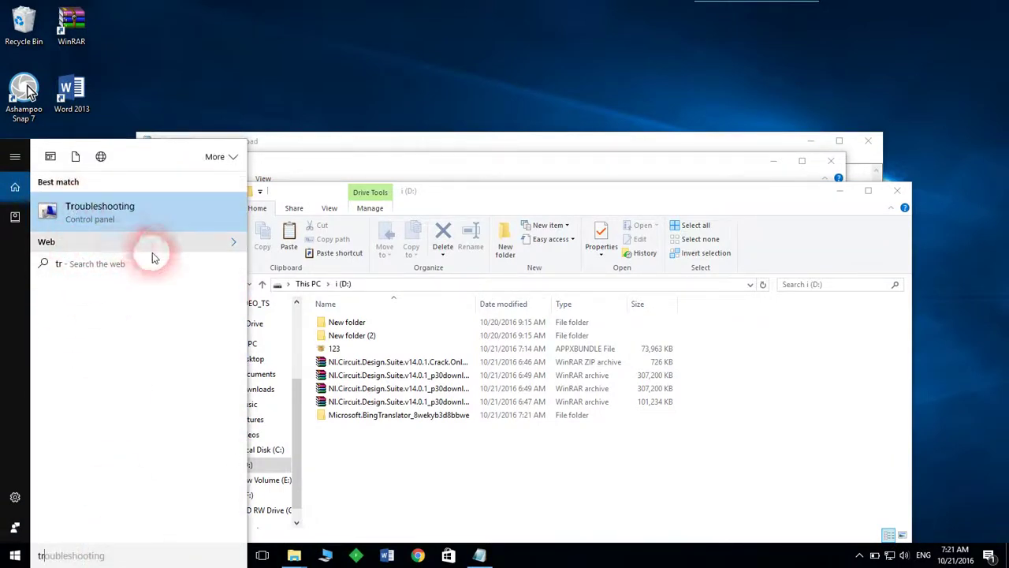
pyautogui.click(444, 471)
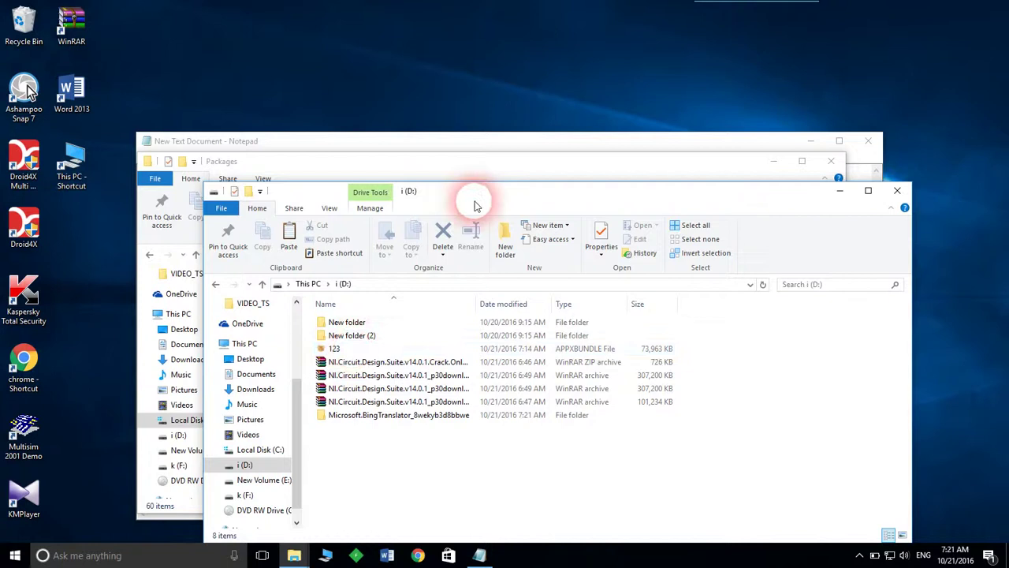
# Step: Start Word, open the document containing the Add-appxpackage D:\123.AppxBundle command, and move its window aside
pyautogui.click(386, 555)
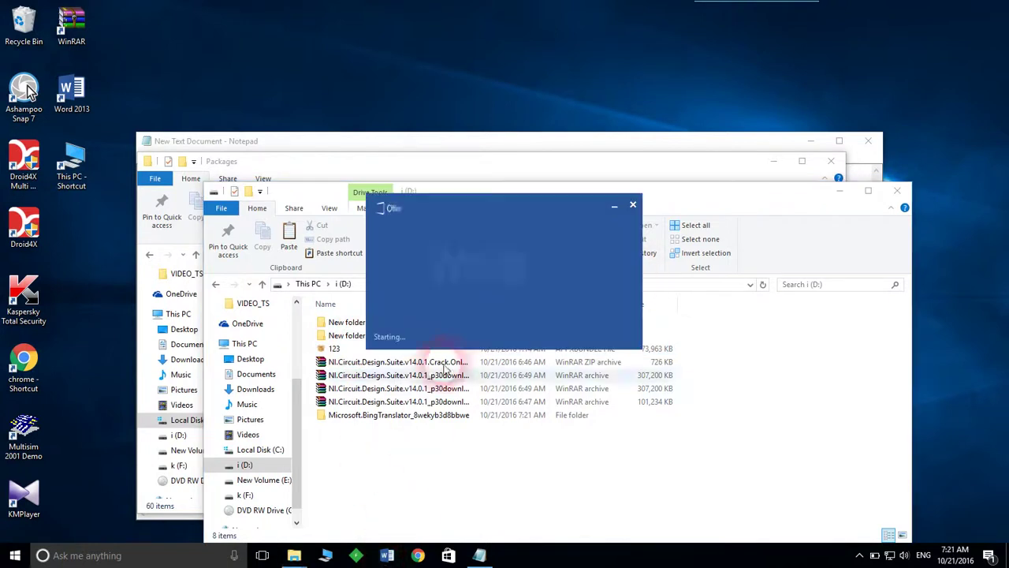
pyautogui.click(258, 199)
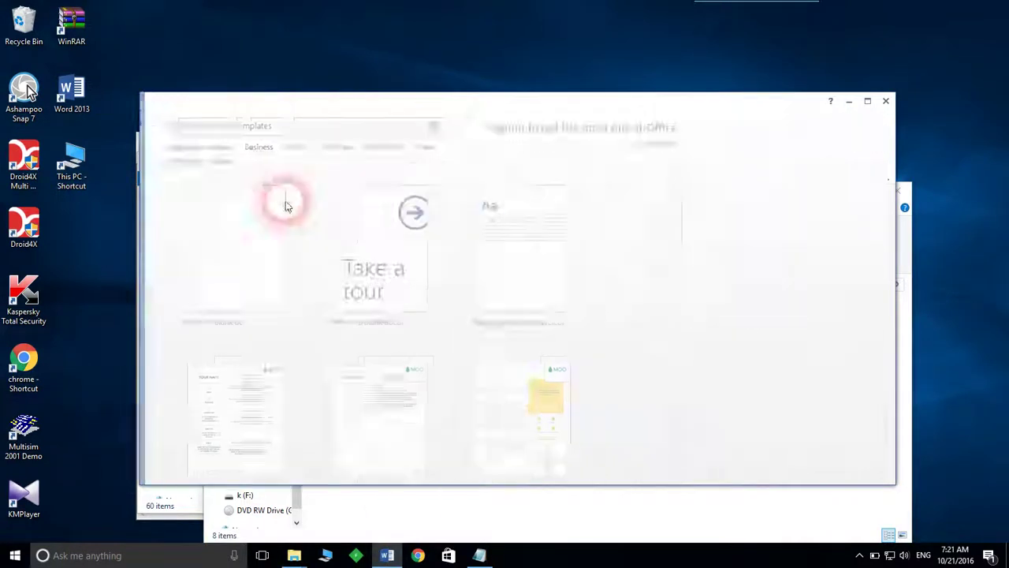
pyautogui.moveTo(659, 106); pyautogui.dragTo(727, 120)
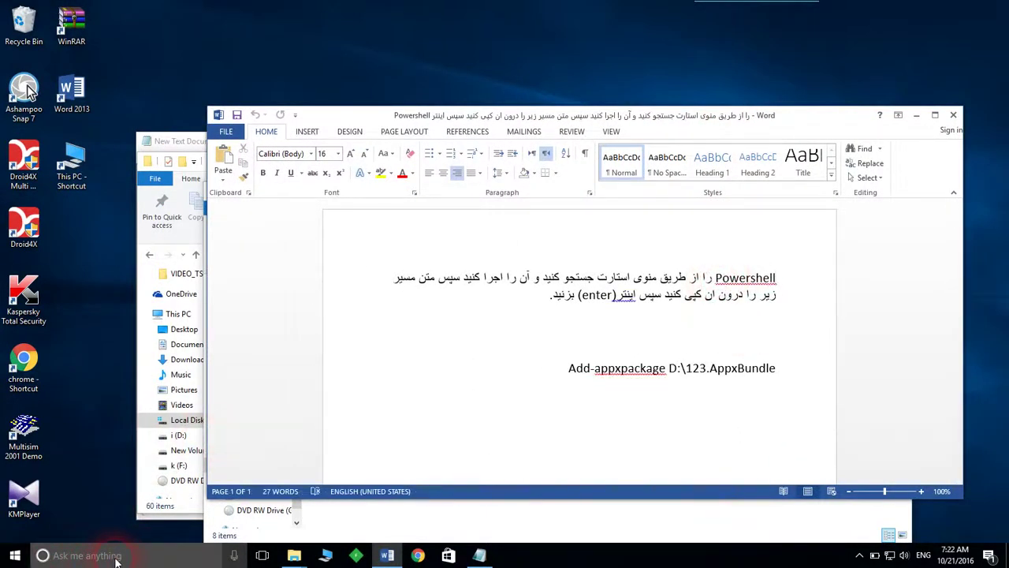
# Step: Search Windows for "po" and start Windows PowerShell
pyautogui.click(111, 556)
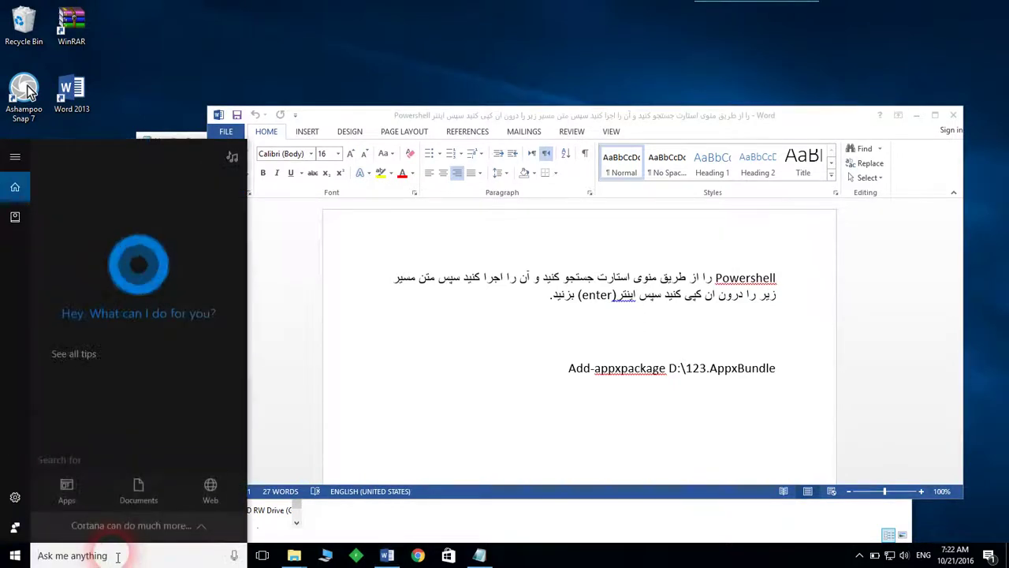
pyautogui.write('o')
pyautogui.press('BackSpace')
pyautogui.write('po')
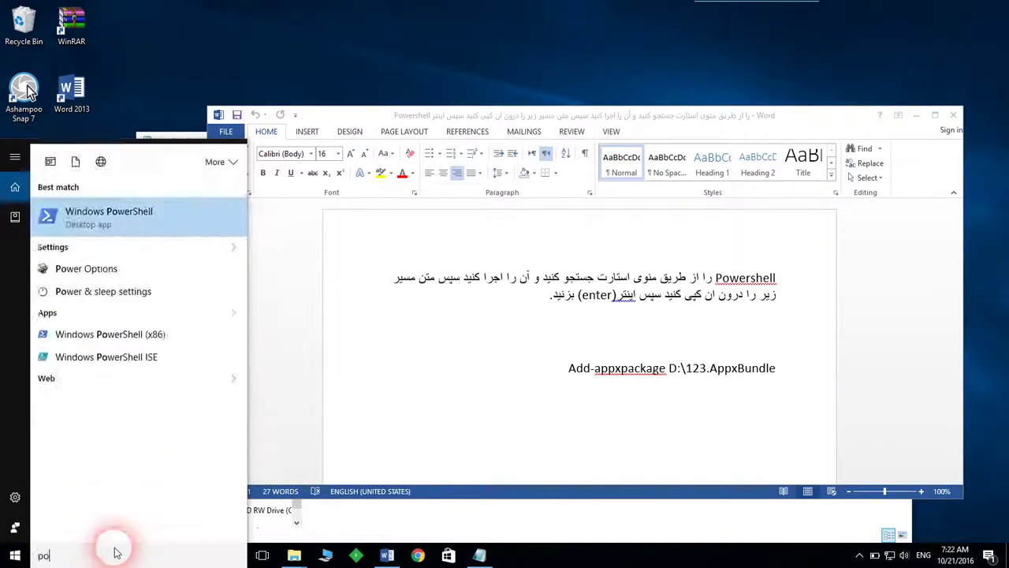
pyautogui.click(100, 213)
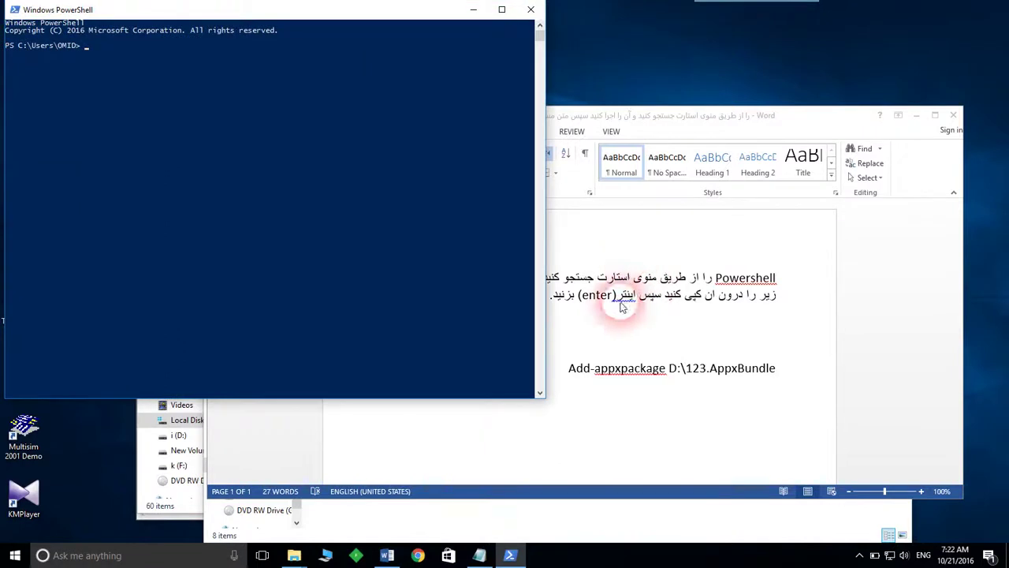
# Step: Move the Word window clear of PowerShell and copy the Add-appxpackage D:\123.AppxBundle line from the document
pyautogui.moveTo(710, 123); pyautogui.dragTo(452, 131)
pyautogui.click(310, 383)
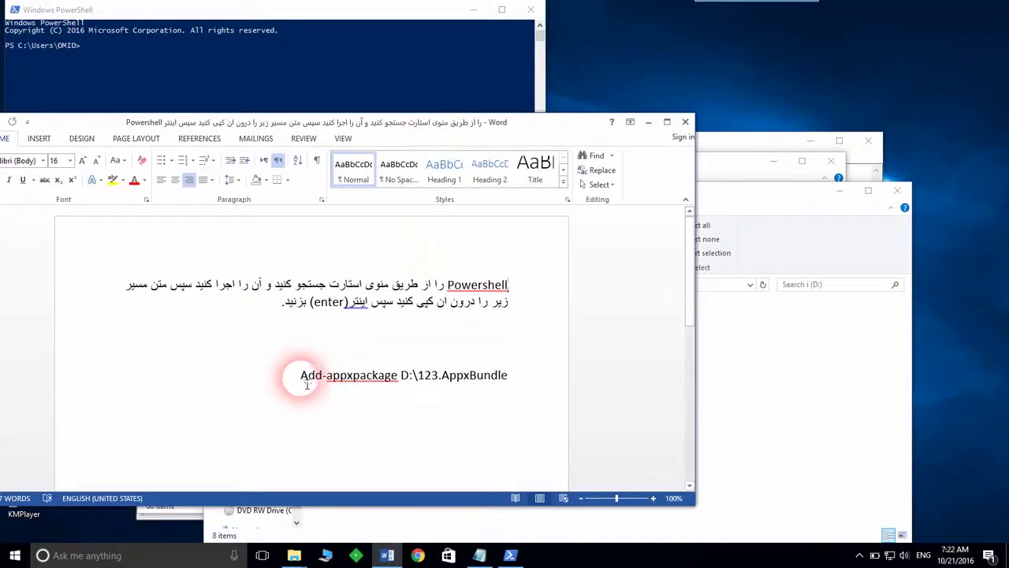
pyautogui.moveTo(305, 384); pyautogui.dragTo(509, 377)
pyautogui.rightClick(454, 378)
pyautogui.click(481, 208)
# Step: Run the copied command Add-appxpackage D:\123.AppxBundle in PowerShell, then close the PowerShell window
pyautogui.click(732, 213)
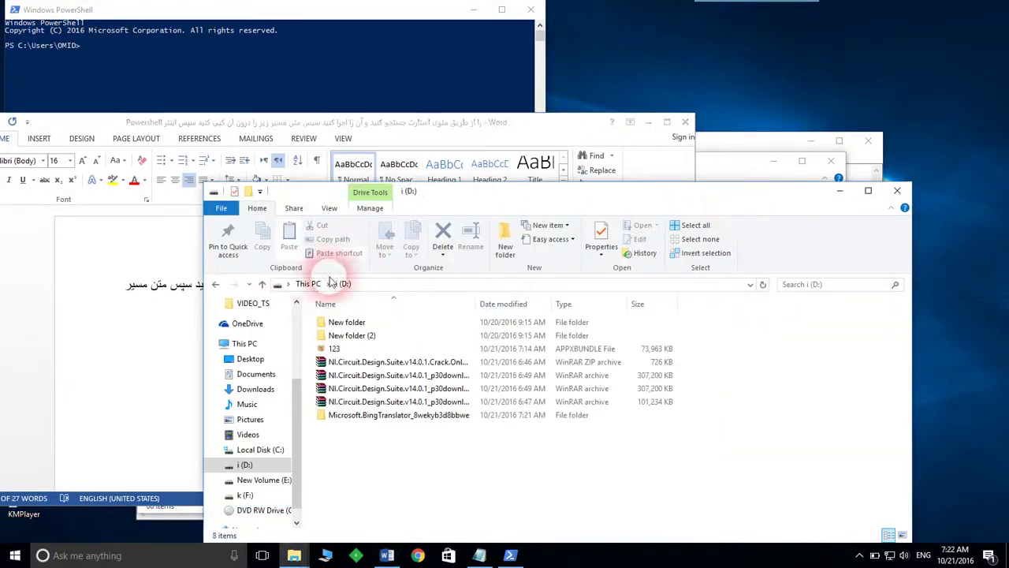
pyautogui.click(291, 16)
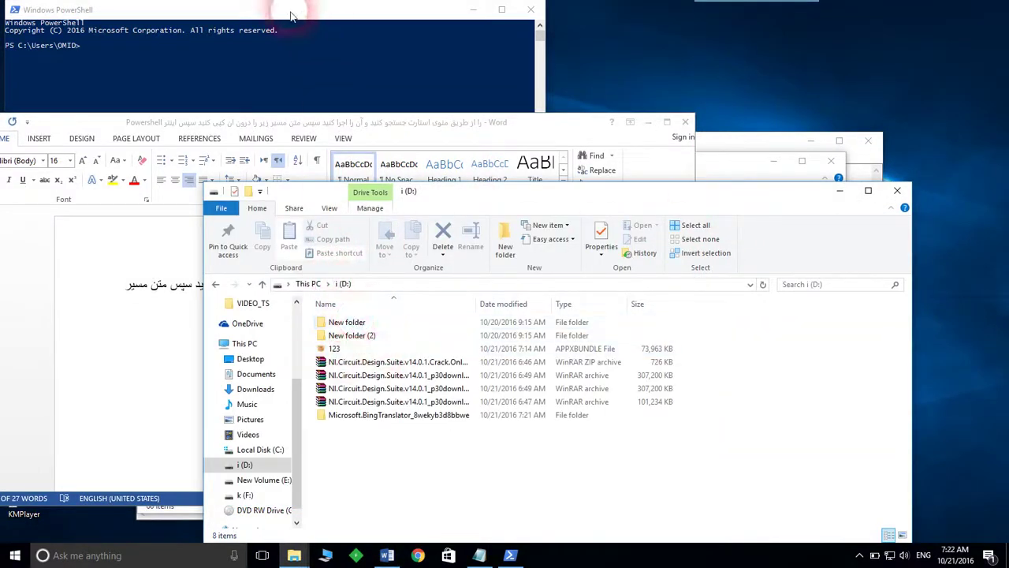
pyautogui.click(145, 67)
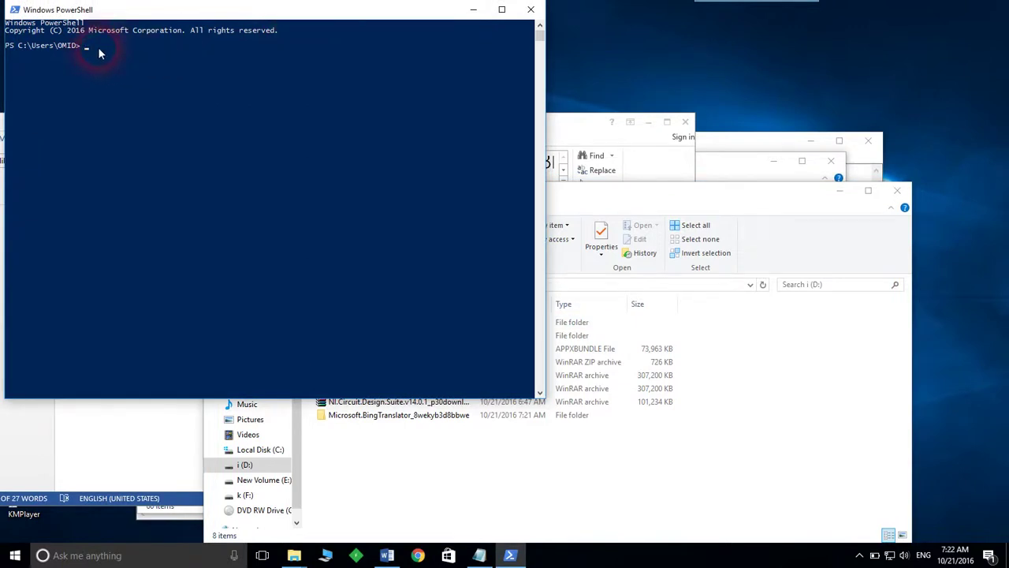
pyautogui.press('Return')
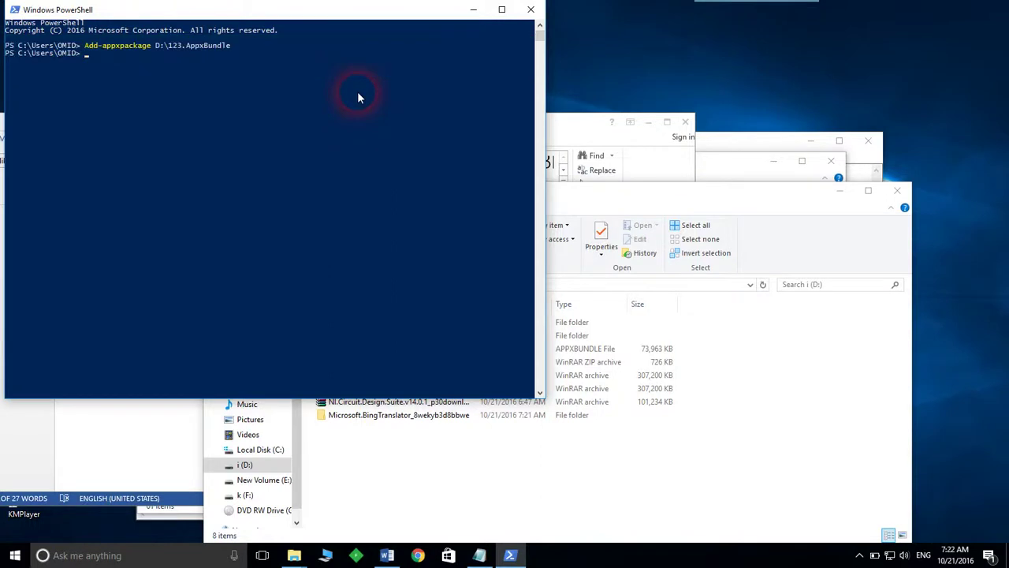
pyautogui.click(532, 11)
# Step: Search Windows for "tr" to check whether Translator is installed, moving the Word window out of the way
pyautogui.moveTo(468, 63); pyautogui.dragTo(598, 111)
pyautogui.click(102, 555)
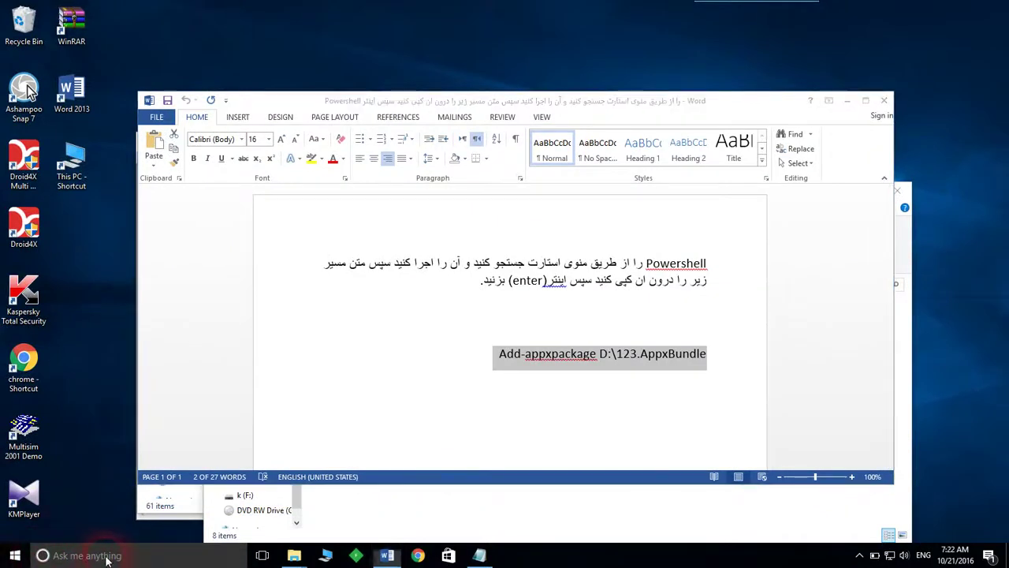
pyautogui.write('tr')
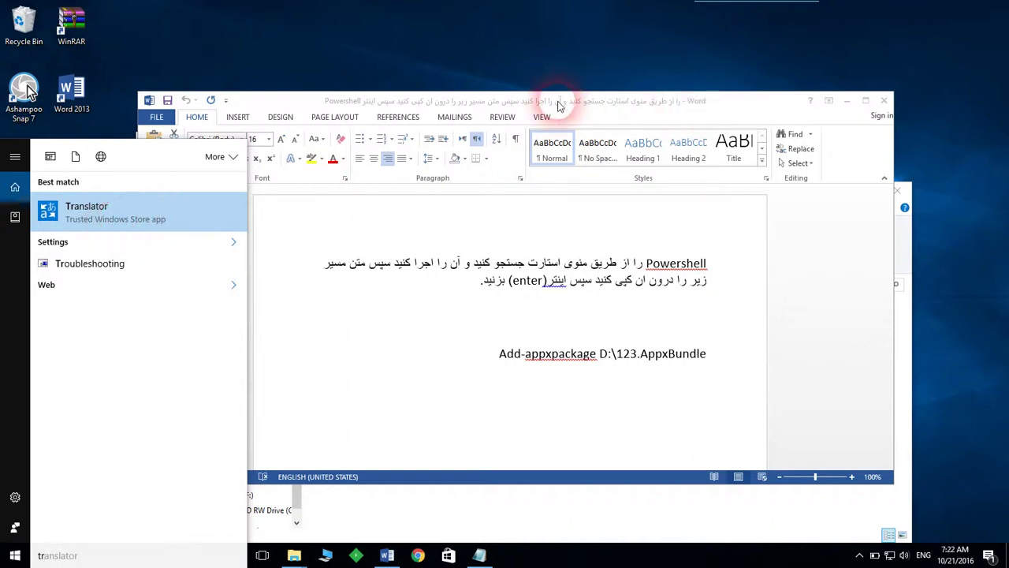
pyautogui.moveTo(565, 107); pyautogui.dragTo(781, 463)
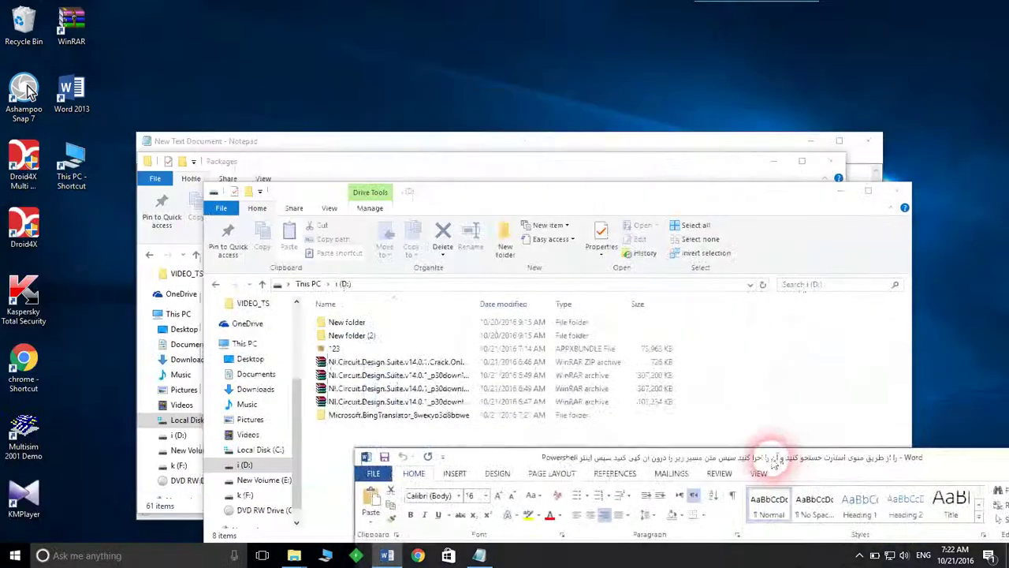
# Step: Reopen drive D: in its Explorer window and locate the backed-up Microsoft.BingTranslator_8wekyb3d8bbwe folder
pyautogui.click(335, 454)
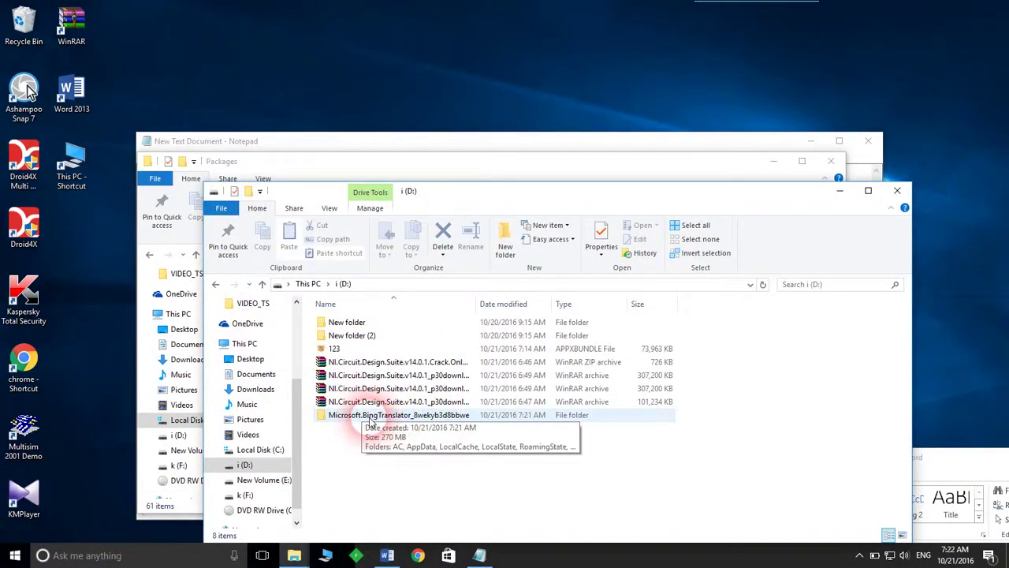
pyautogui.click(371, 421)
pyautogui.click(217, 284)
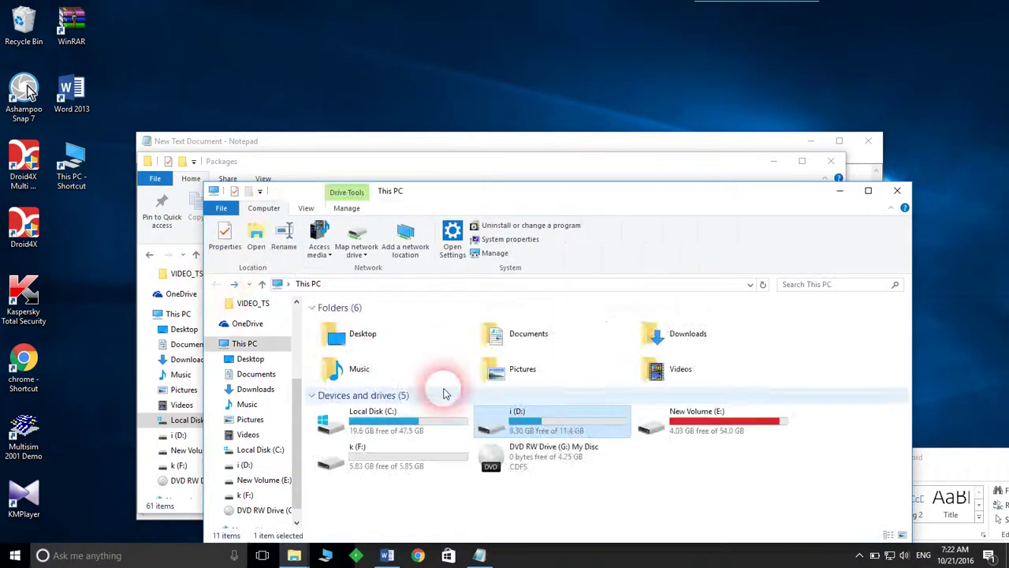
pyautogui.click(566, 430)
pyautogui.click(565, 430)
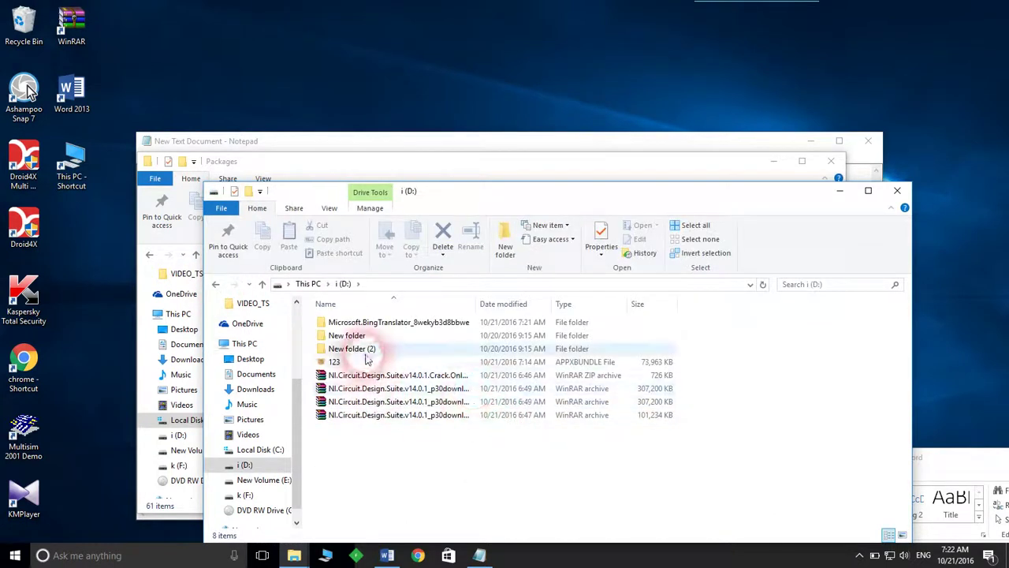
pyautogui.click(384, 327)
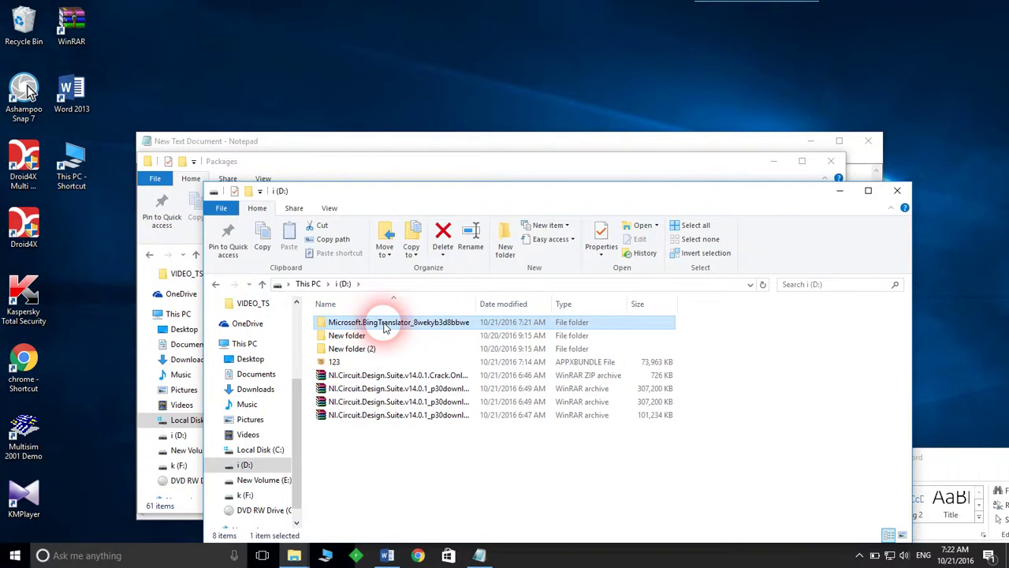
pyautogui.rightClick(385, 327)
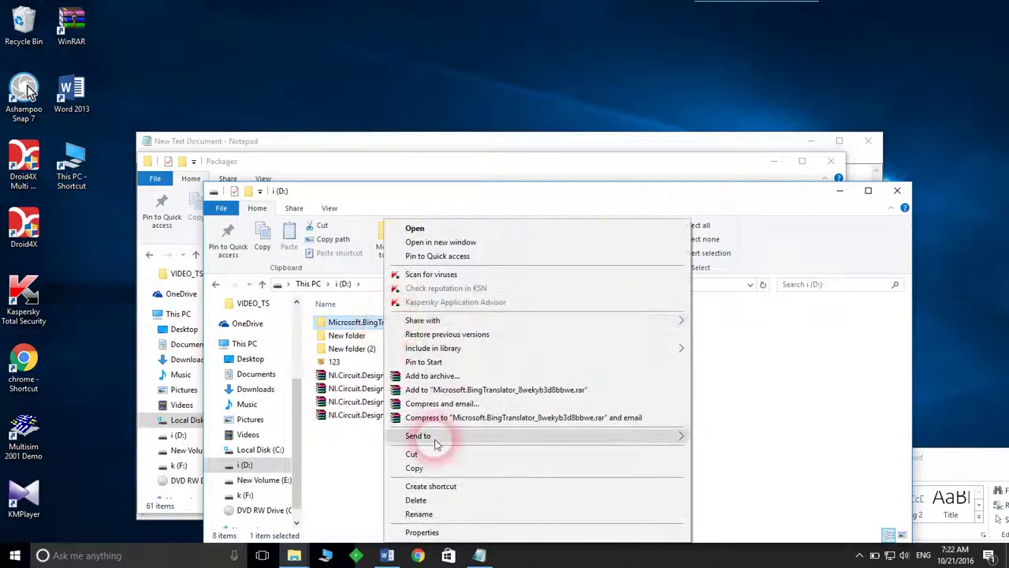
pyautogui.click(347, 451)
# Step: Switch to Notepad and copy the whole AppData\Local\Packages path
pyautogui.click(449, 132)
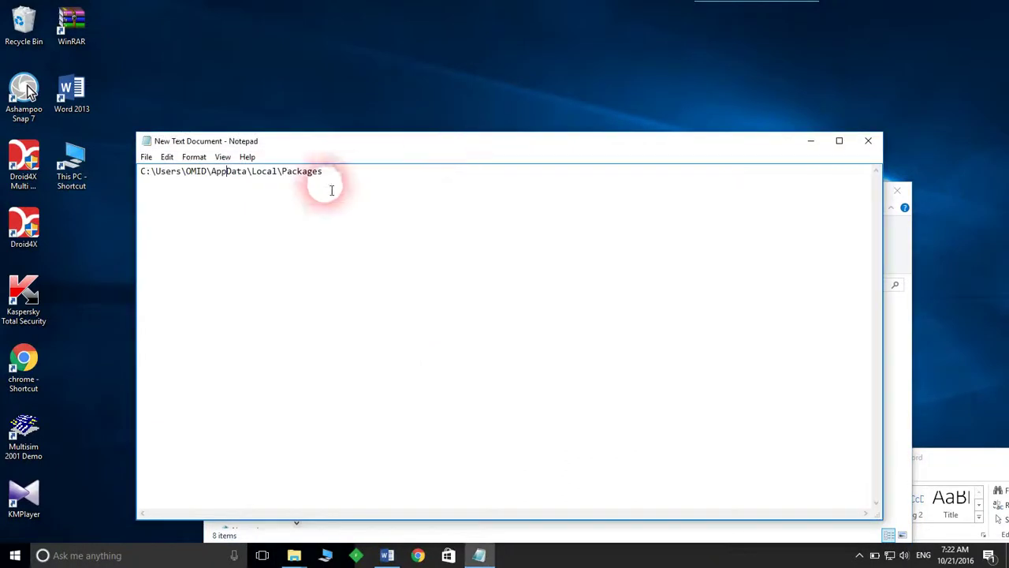
pyautogui.moveTo(327, 173); pyautogui.dragTo(133, 169)
pyautogui.rightClick(214, 181)
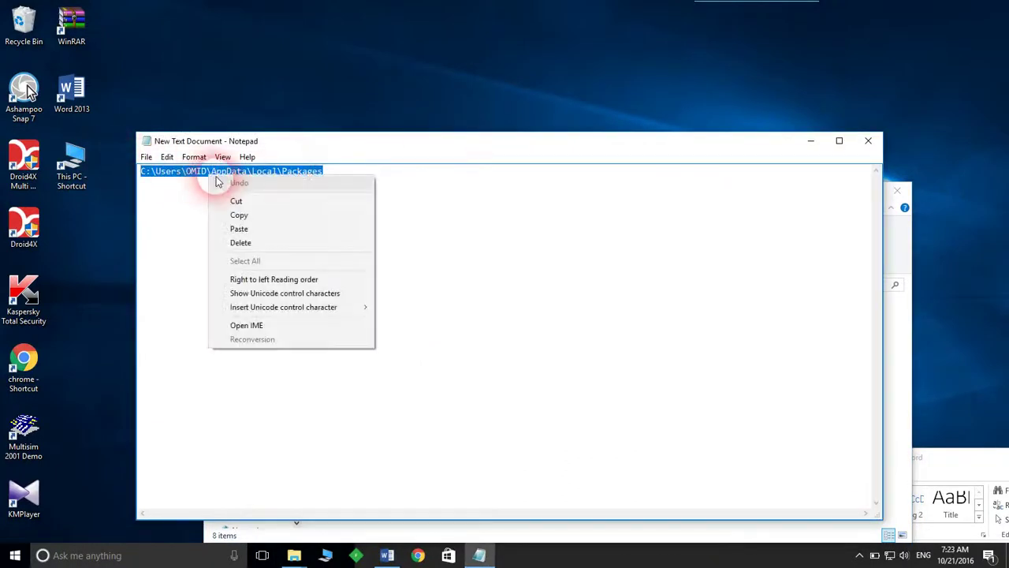
pyautogui.click(235, 211)
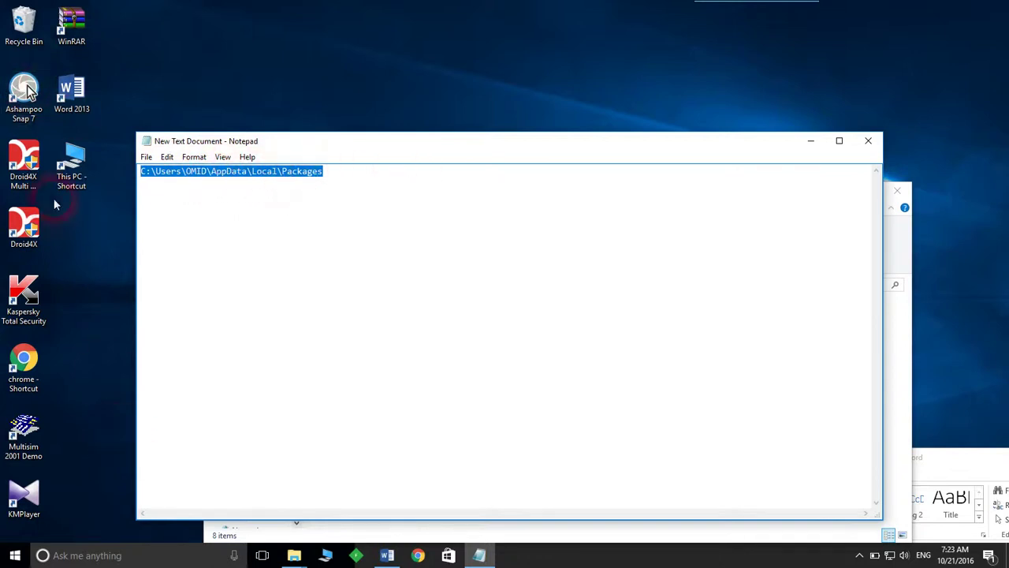
# Step: Open a new This PC window and go to the copied AppData\Local\Packages path
pyautogui.doubleClick(71, 166)
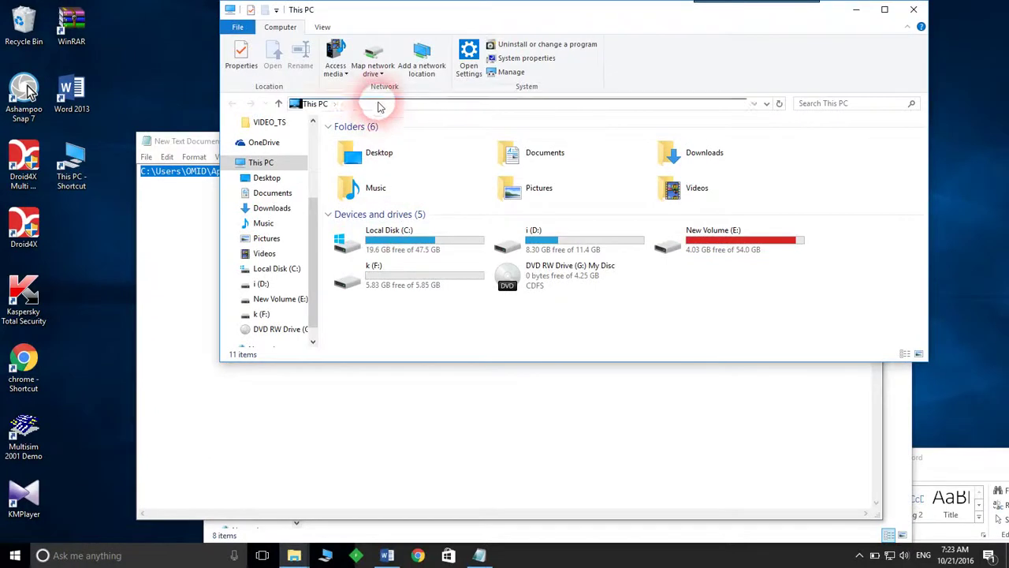
pyautogui.click(379, 106)
pyautogui.rightClick(384, 110)
pyautogui.click(411, 152)
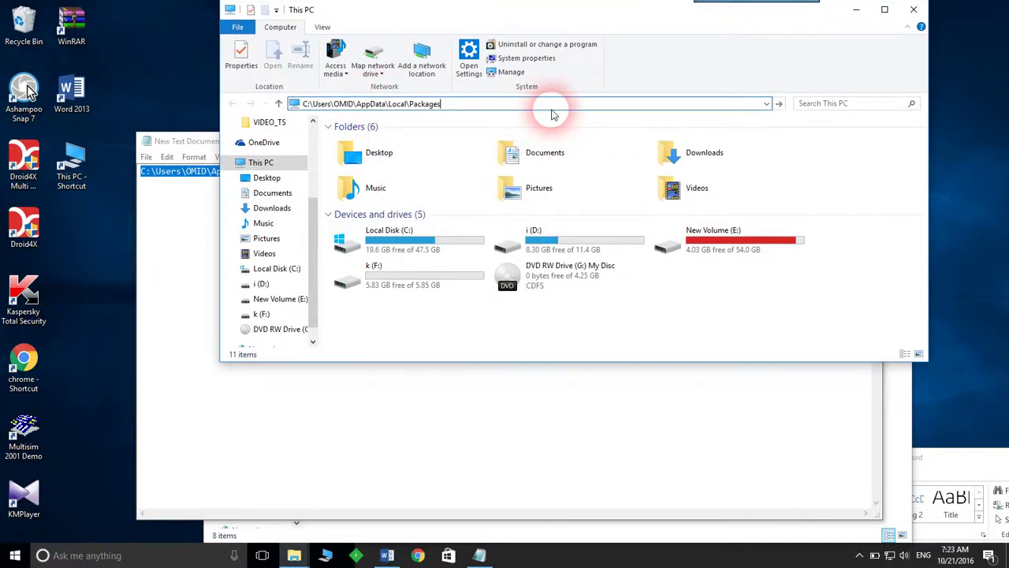
pyautogui.press('Return')
# Step: Minimize Notepad and arrange the Packages and drive D: windows so that both show
pyautogui.moveTo(578, 16); pyautogui.dragTo(153, 53)
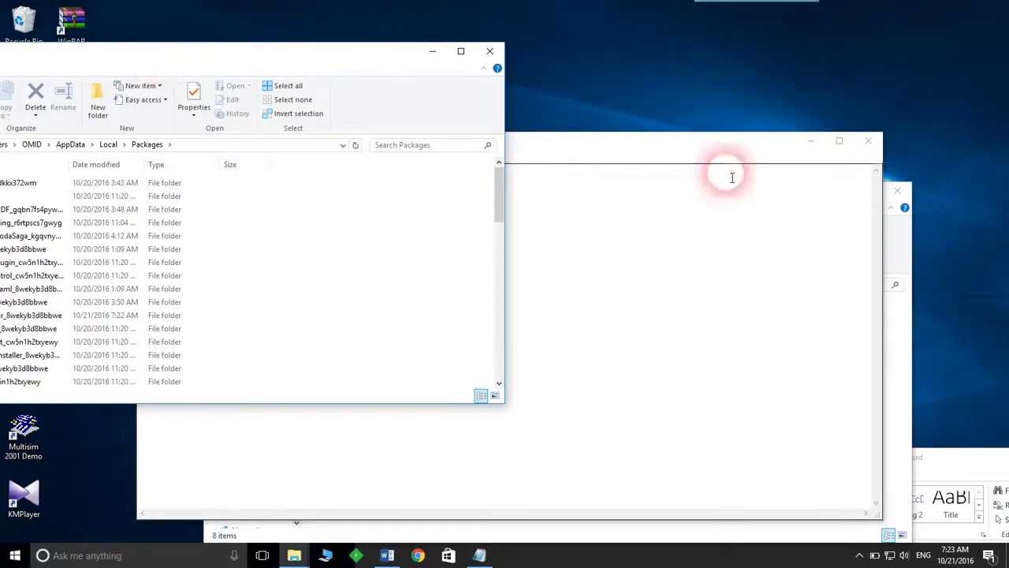
pyautogui.click(728, 174)
pyautogui.click(810, 144)
pyautogui.moveTo(654, 176); pyautogui.dragTo(792, 124)
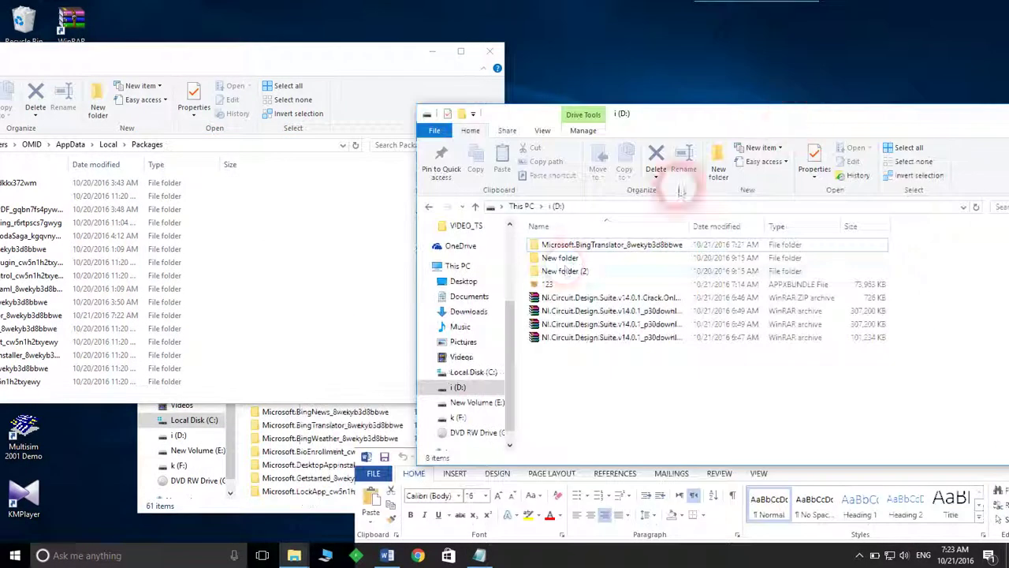
# Step: Copy the Microsoft.BingTranslator_8wekyb3d8bbwe folder from drive D: into Packages, replacing the files in the destination
pyautogui.click(600, 245)
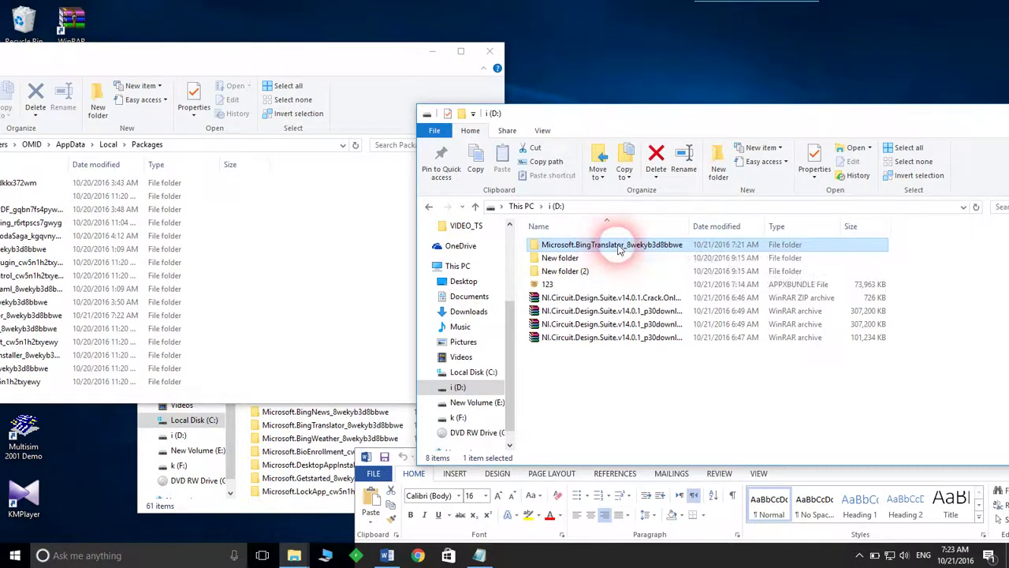
pyautogui.rightClick(618, 246)
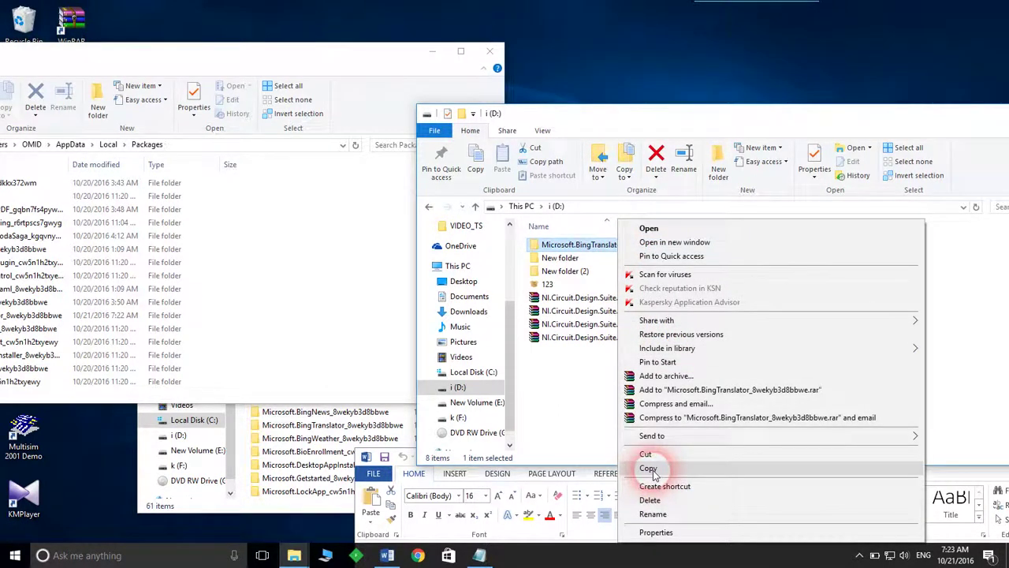
pyautogui.click(651, 470)
pyautogui.click(350, 56)
pyautogui.rightClick(495, 331)
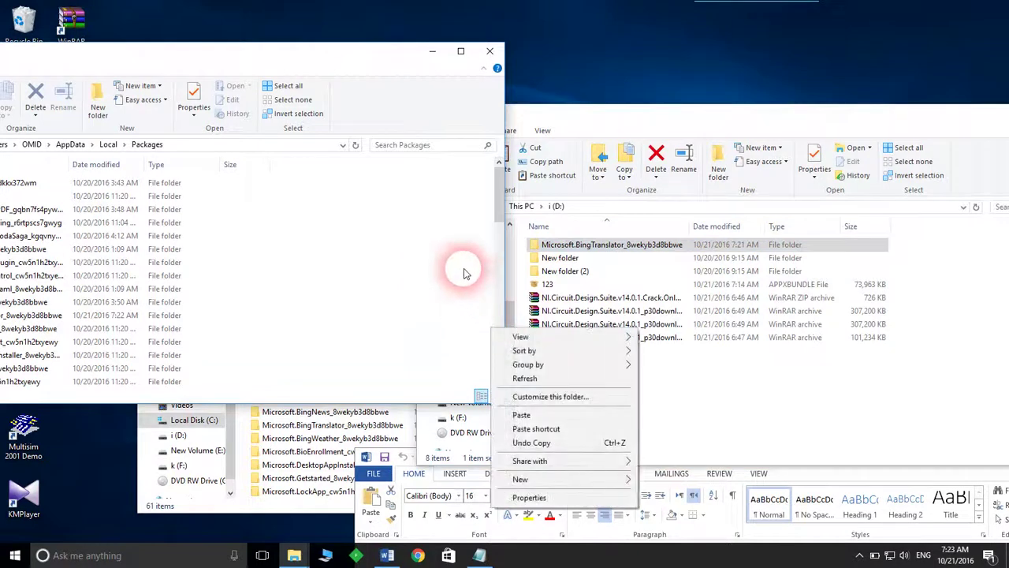
pyautogui.rightClick(442, 257)
pyautogui.click(475, 340)
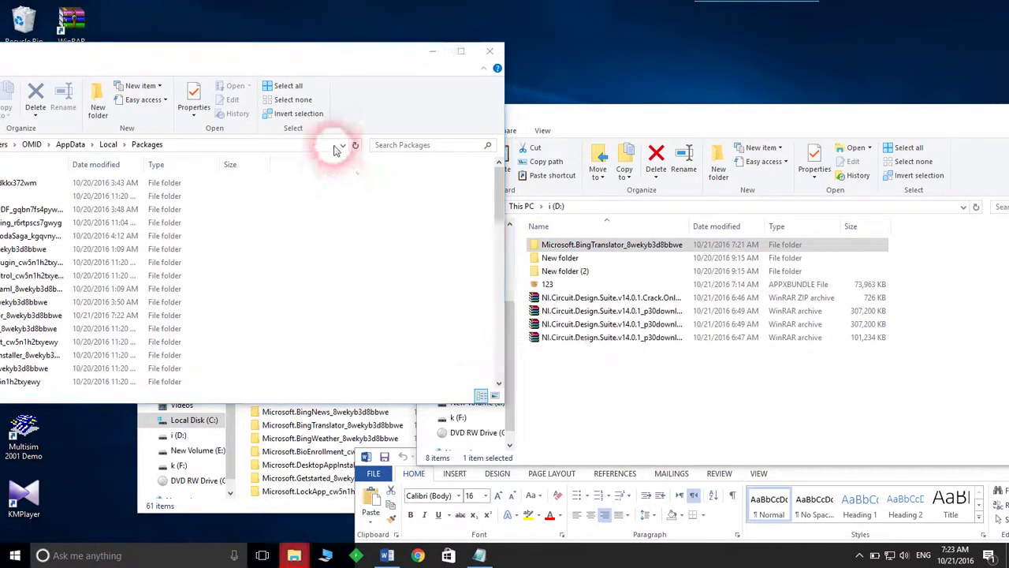
pyautogui.click(268, 195)
pyautogui.click(230, 182)
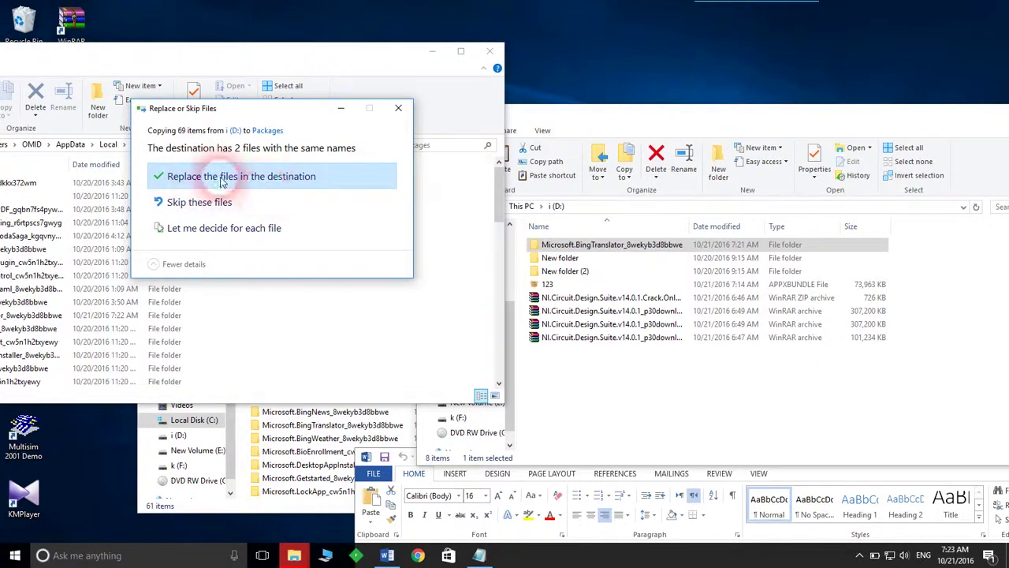
pyautogui.click(224, 181)
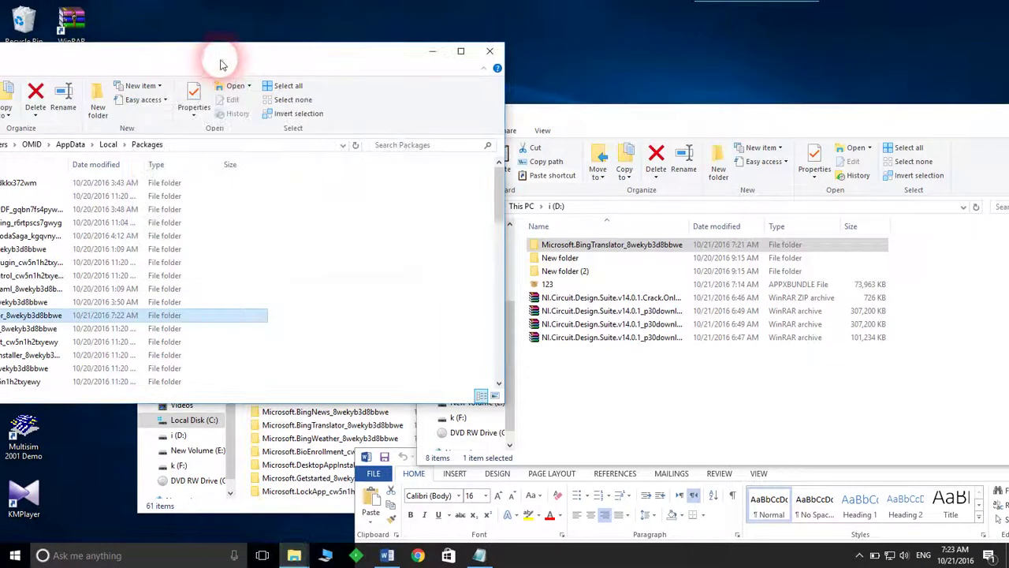
# Step: Close both Packages windows, the drive D: window and the Word document
pyautogui.moveTo(337, 45); pyautogui.dragTo(579, 22)
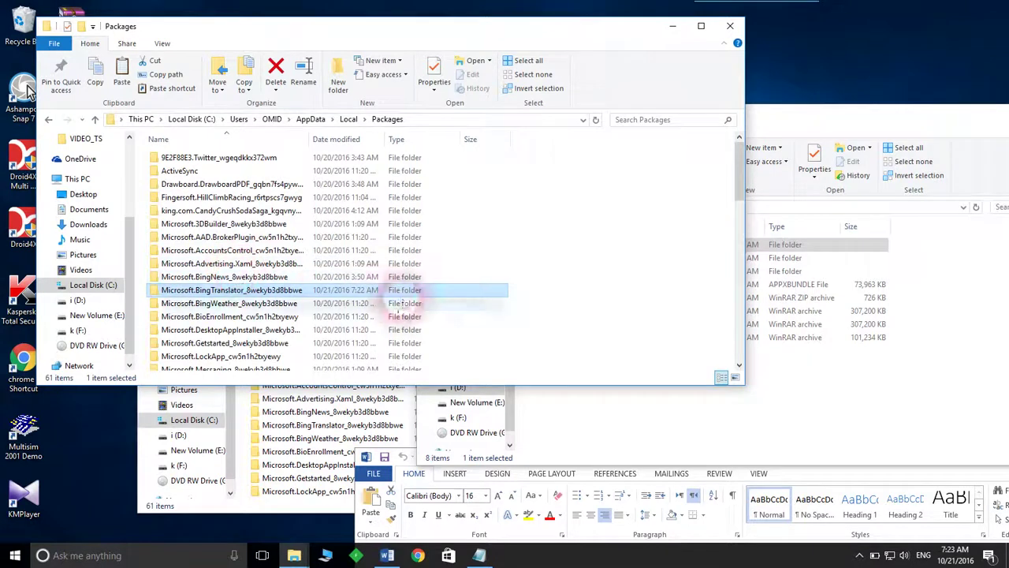
pyautogui.click(734, 28)
pyautogui.moveTo(876, 119); pyautogui.dragTo(654, 127)
pyautogui.click(688, 117)
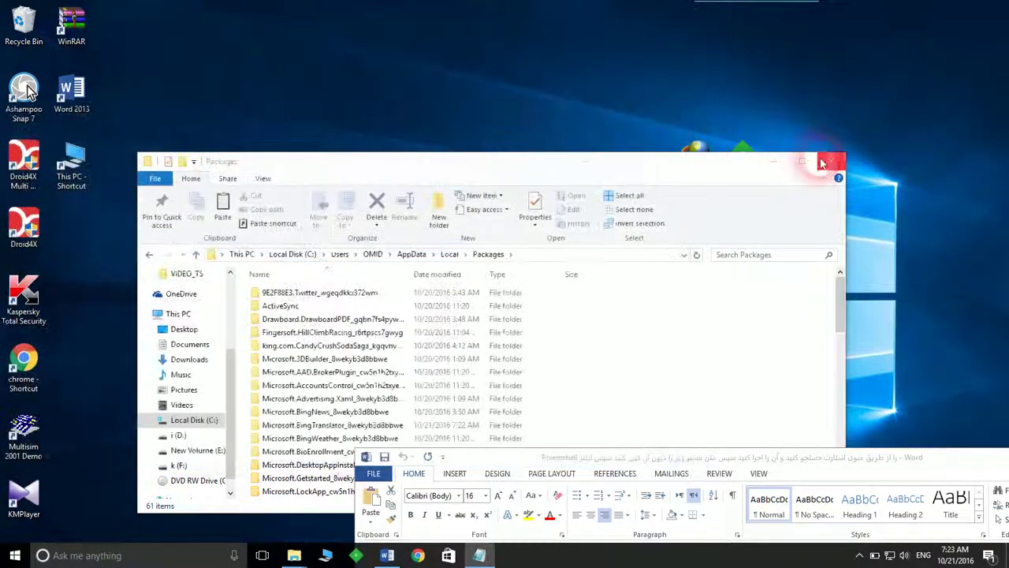
pyautogui.click(828, 161)
pyautogui.moveTo(912, 462); pyautogui.dragTo(563, 329)
pyautogui.click(705, 244)
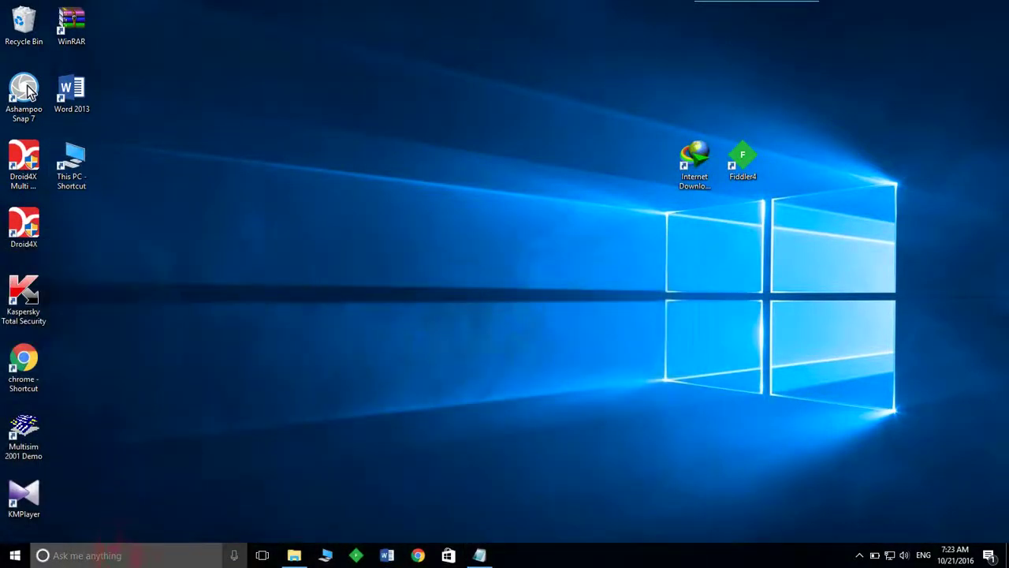
# Step: Search Windows for "tr", open Translator, check the downloaded packs on its Offline translation page, and close the app
pyautogui.click(102, 556)
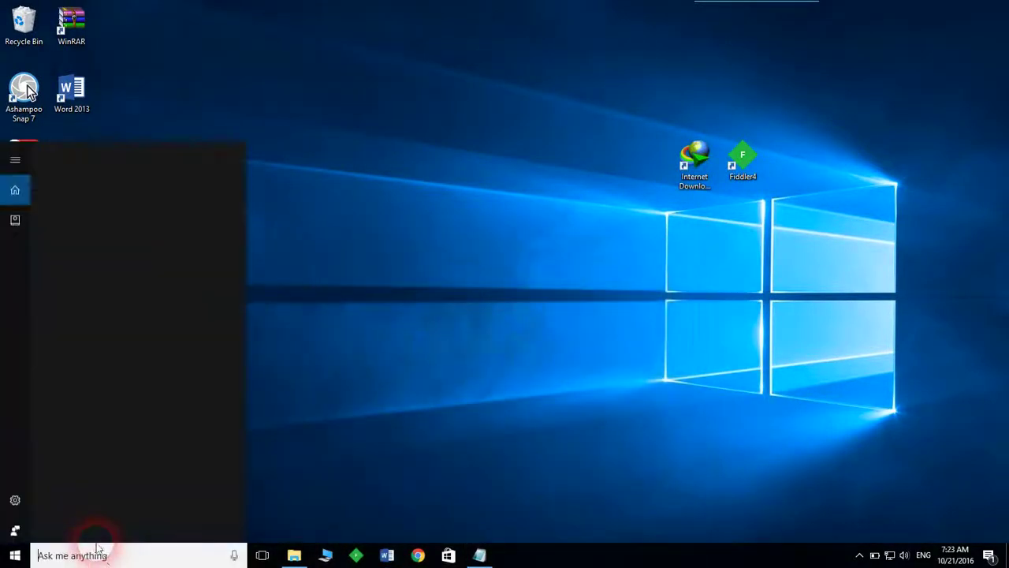
pyautogui.write('tr')
pyautogui.click(79, 212)
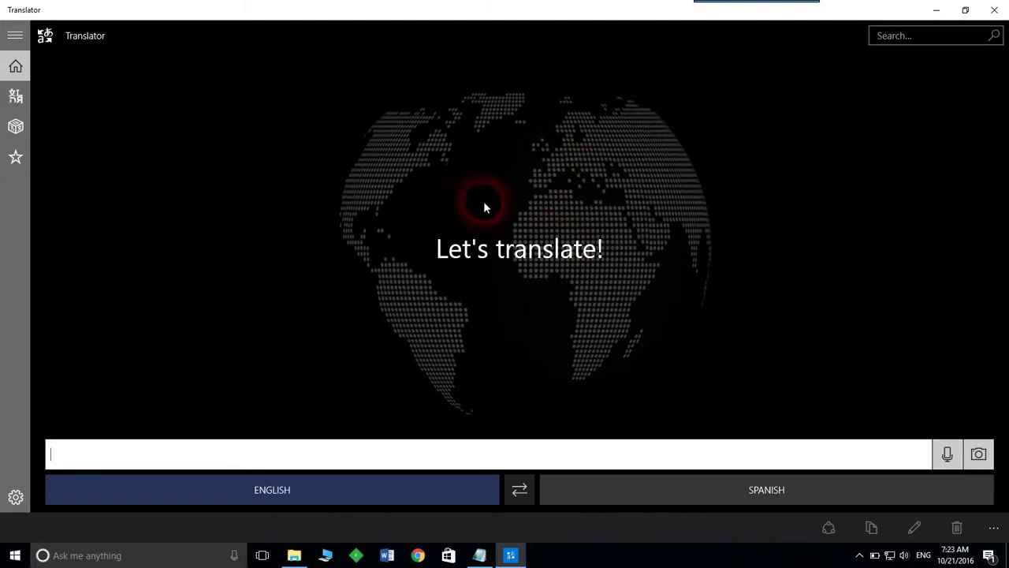
pyautogui.click(16, 127)
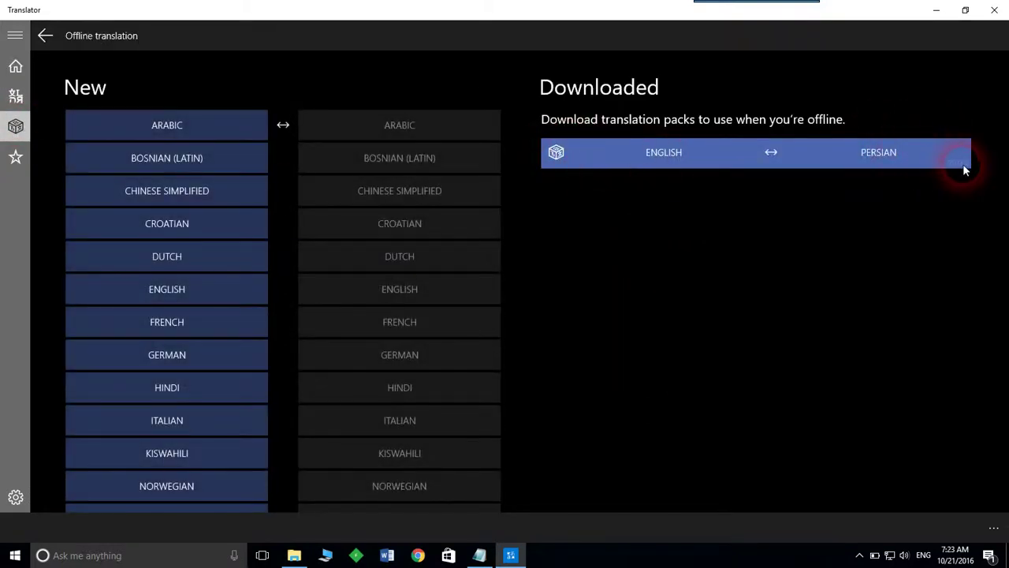
pyautogui.click(995, 9)
pyautogui.rightClick(254, 206)
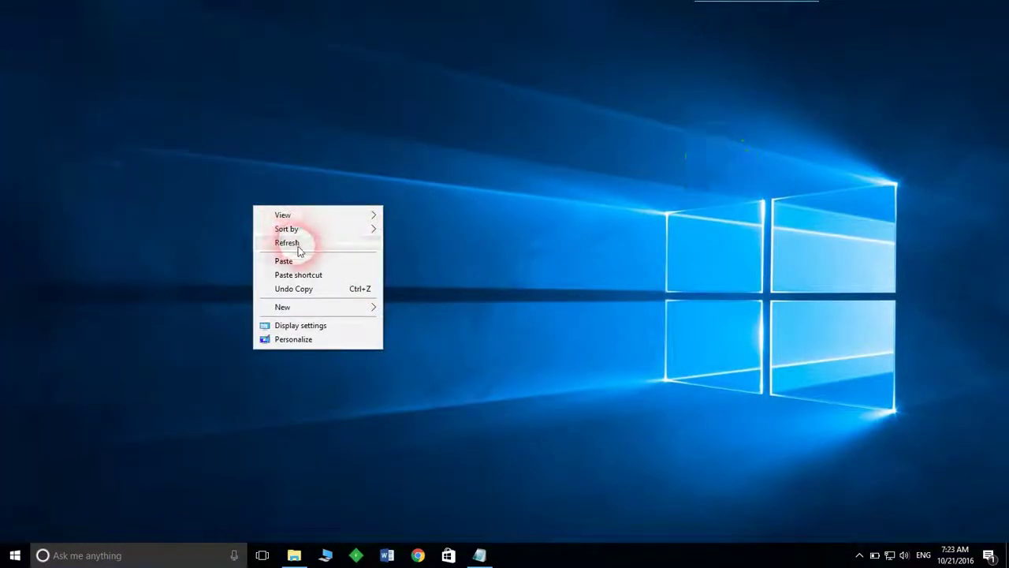
pyautogui.click(298, 244)
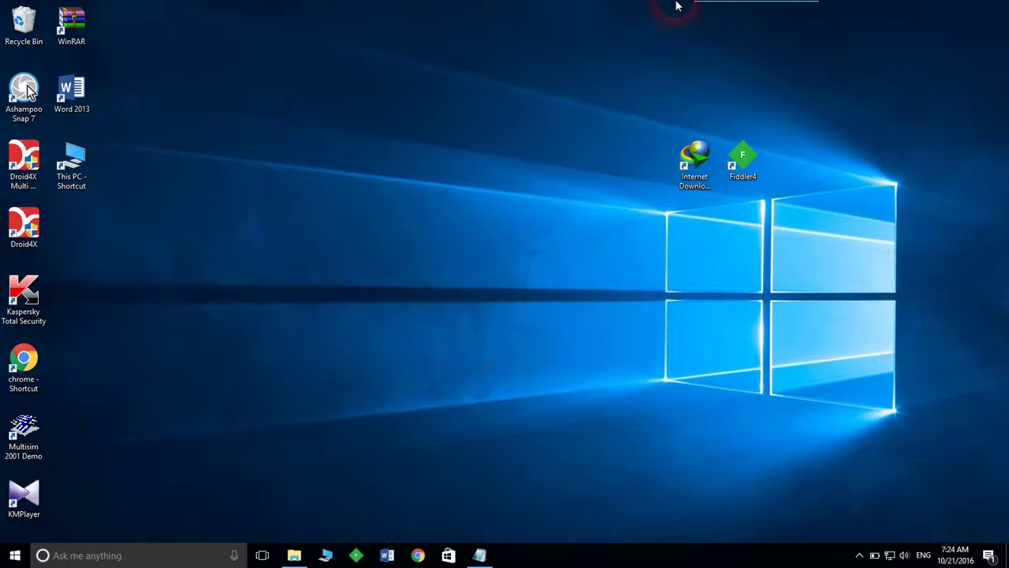